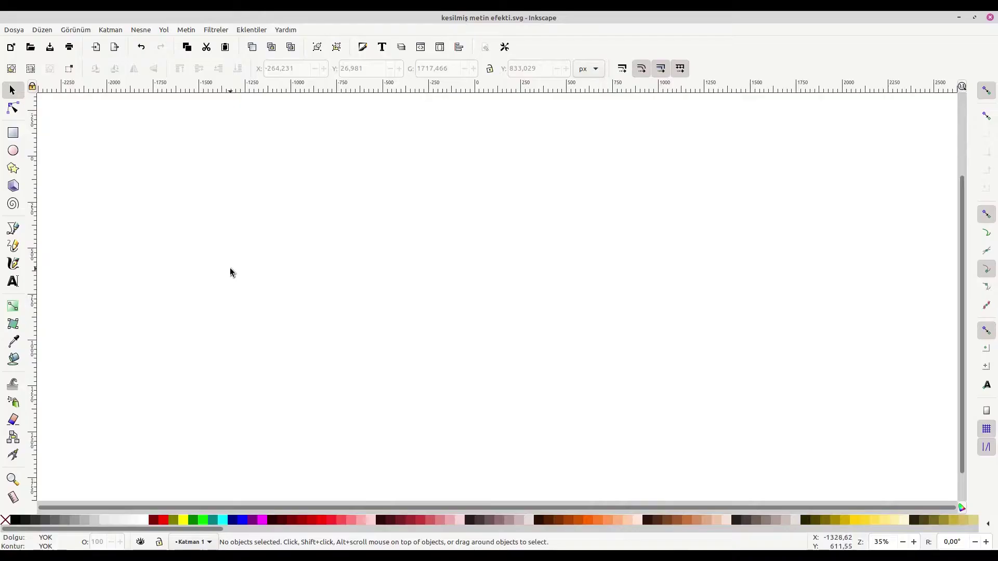
View the empty page at 1:1 actual size, then return to the Selector tool
click(12, 479)
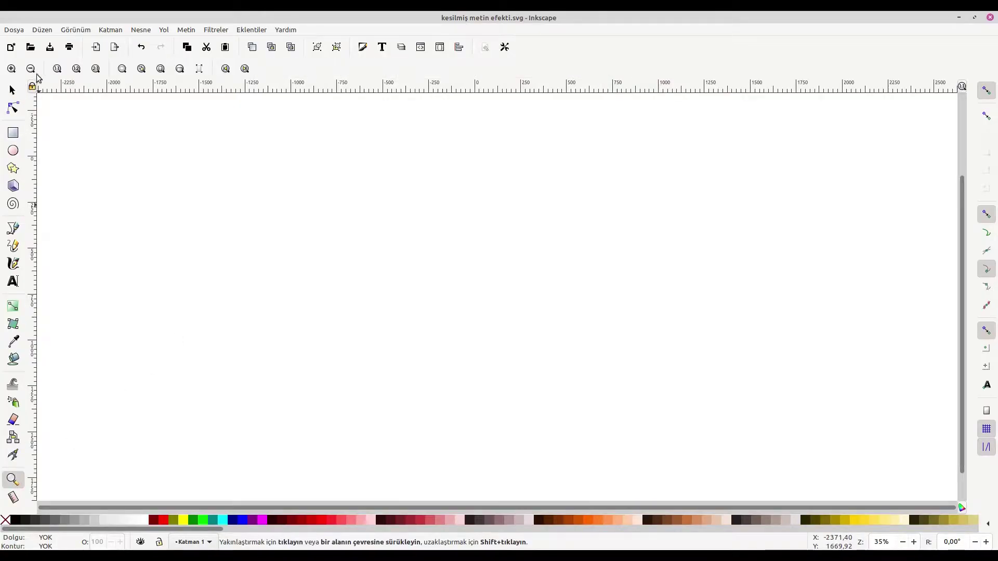
click(58, 69)
key(s)
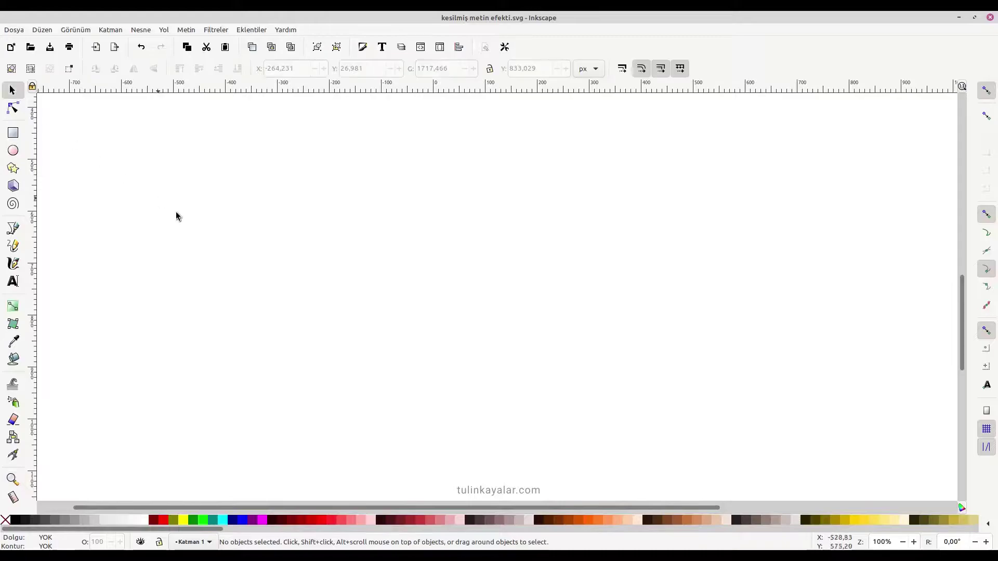
Type the word KESİLMİŞ on the page in Heavy weight
click(12, 282)
click(335, 222)
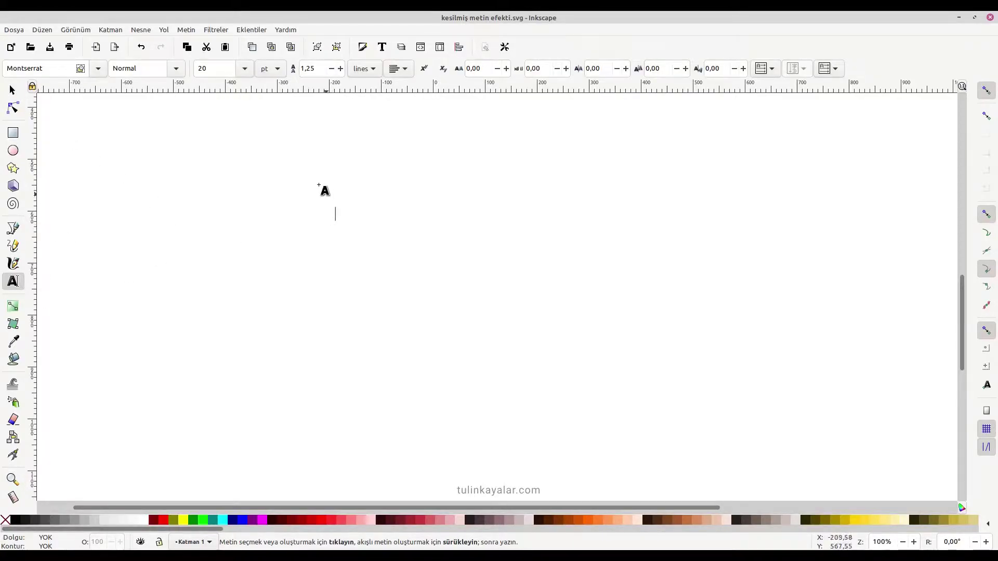
click(176, 68)
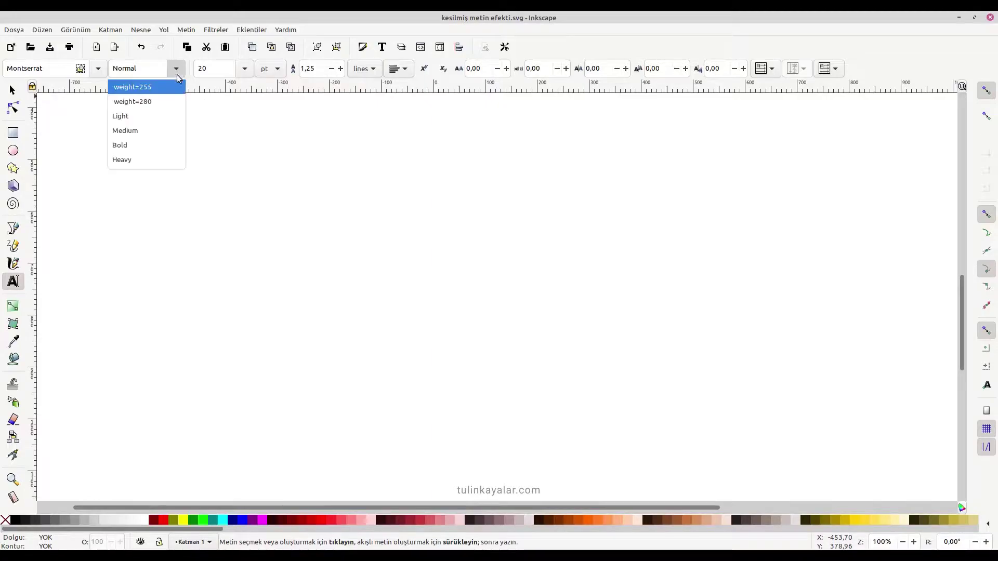
click(145, 160)
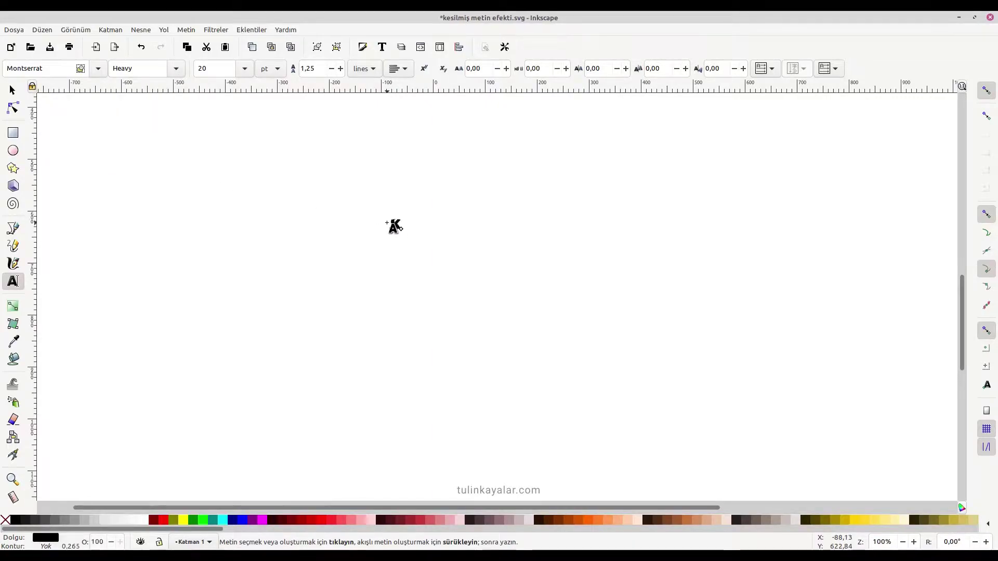
text(KESİLMİŞ)
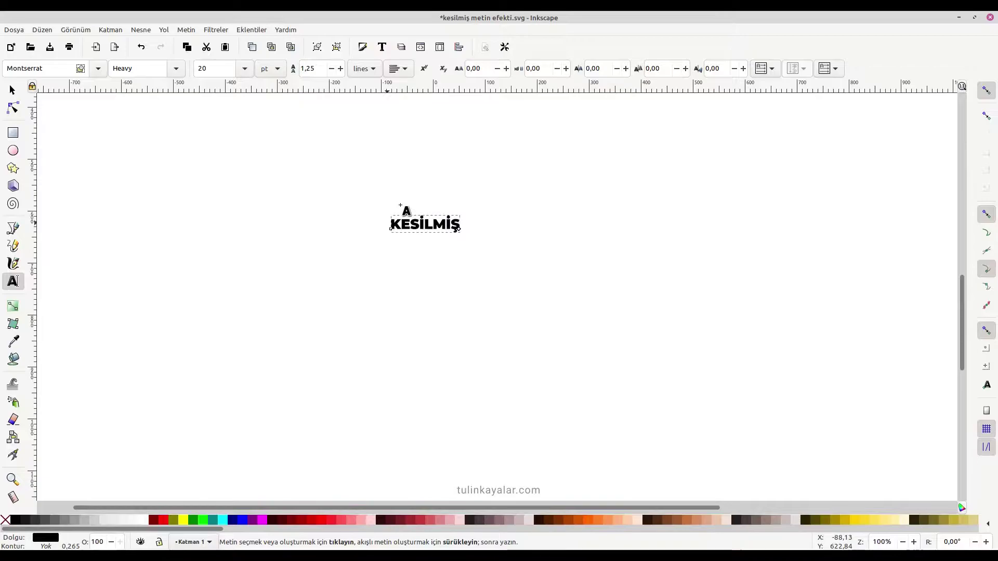
Add METİN EFEKTİ below it, set in Roboto Medium
click(378, 282)
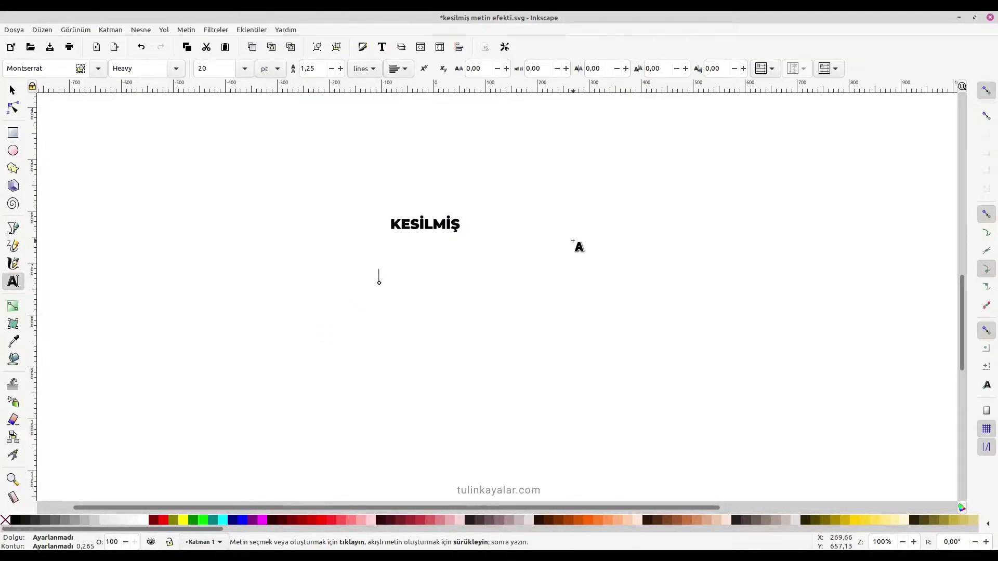
text(METİN EF)
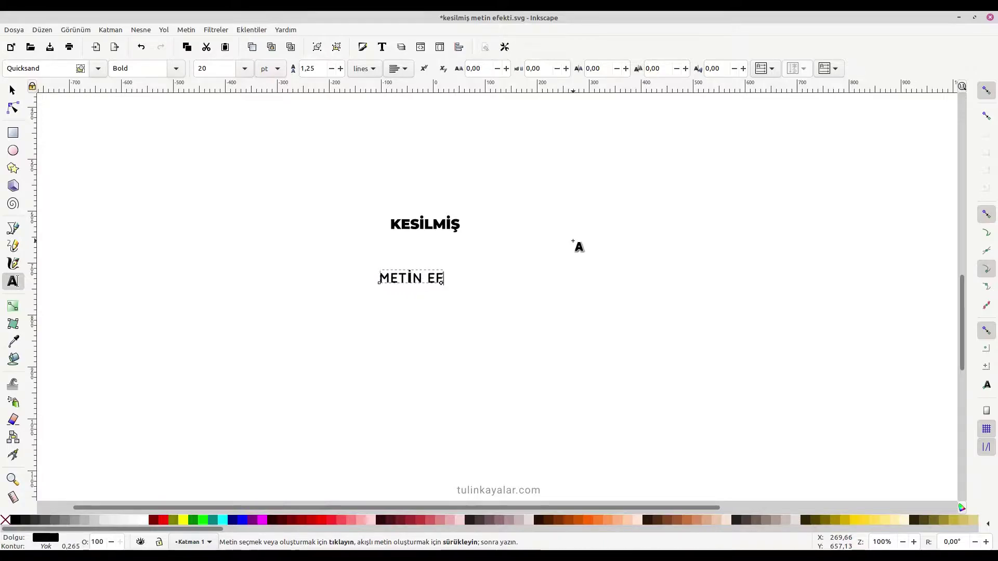
text(EKTİ)
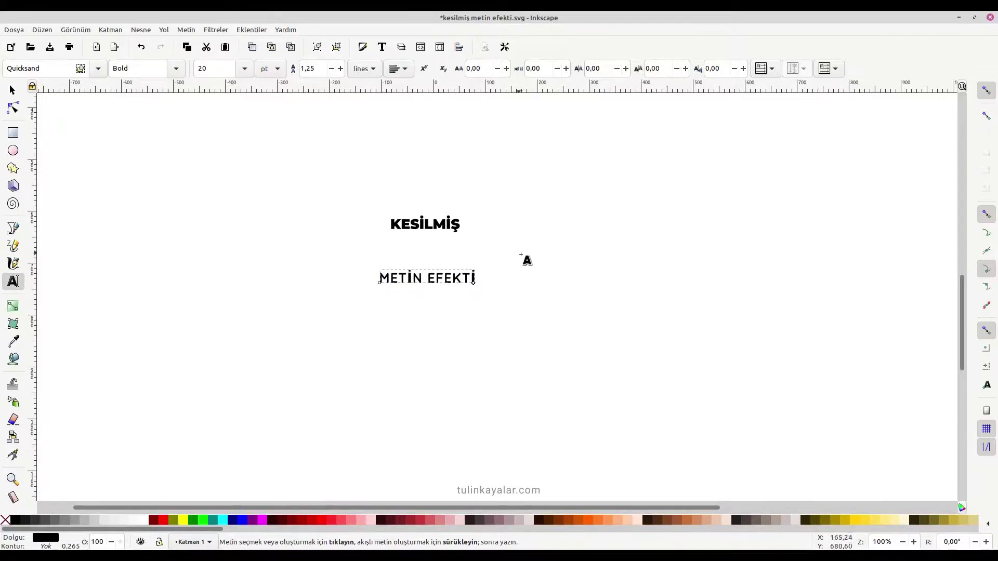
key(ctrl+a)
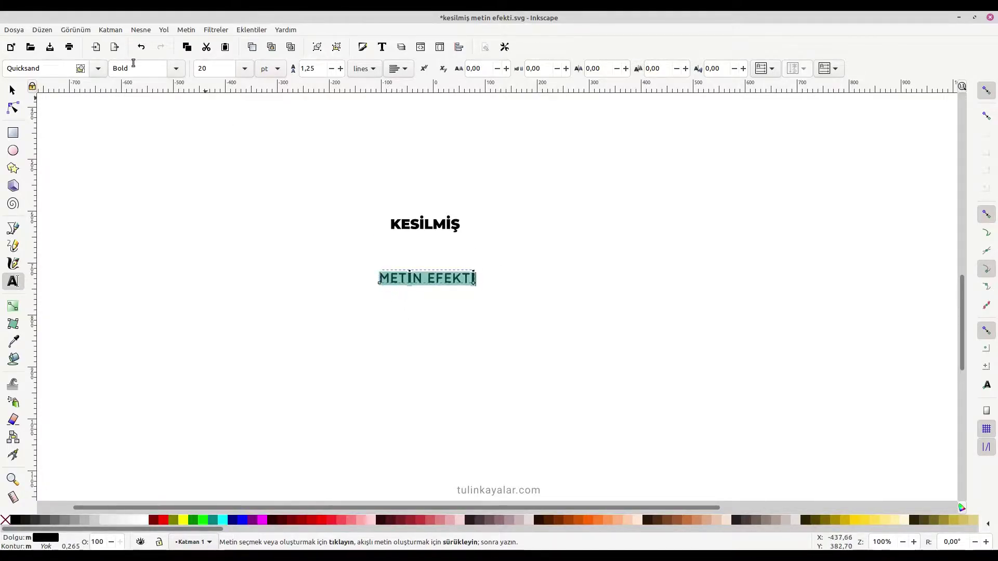
triple_click(83, 69)
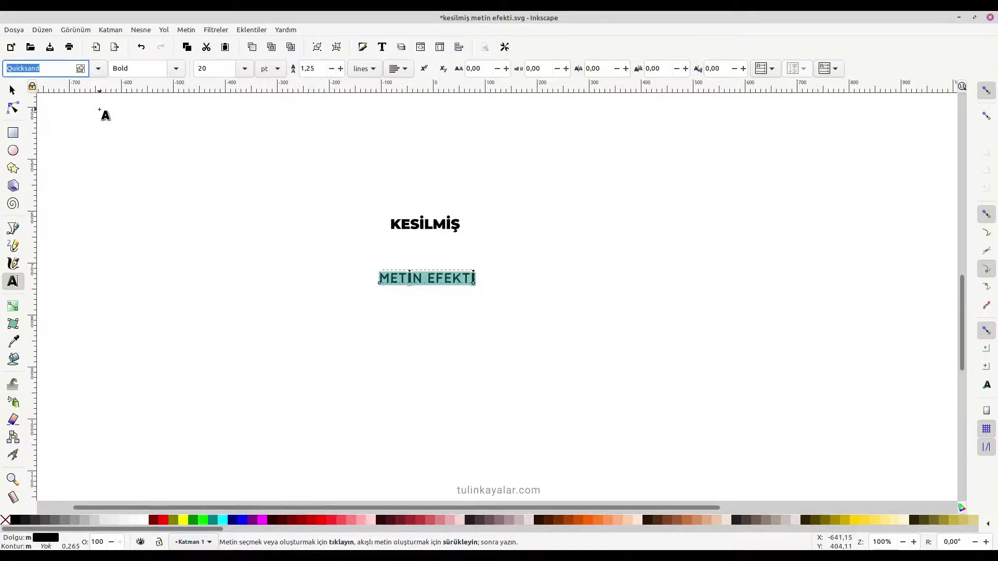
text(Roboto)
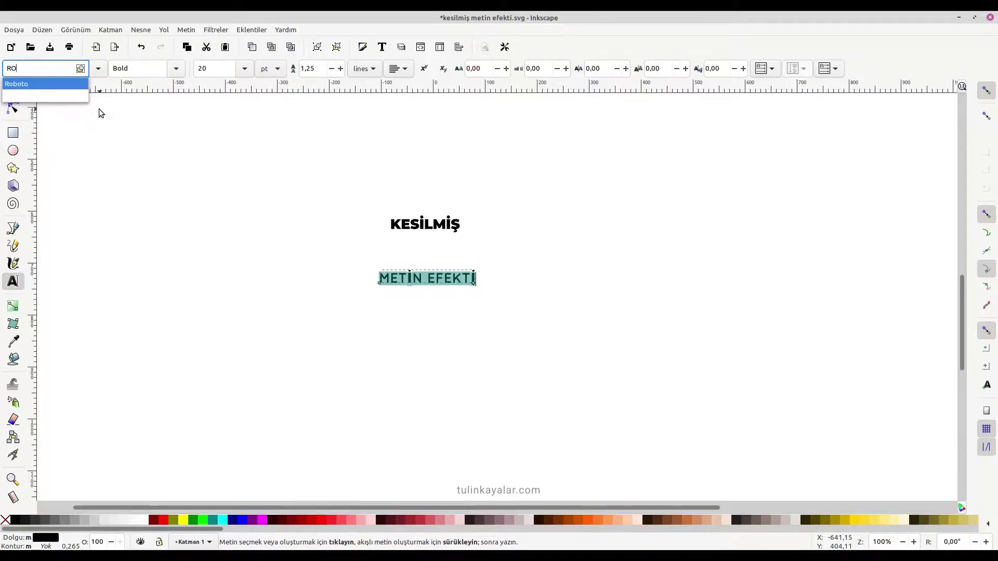
key(Return)
click(168, 69)
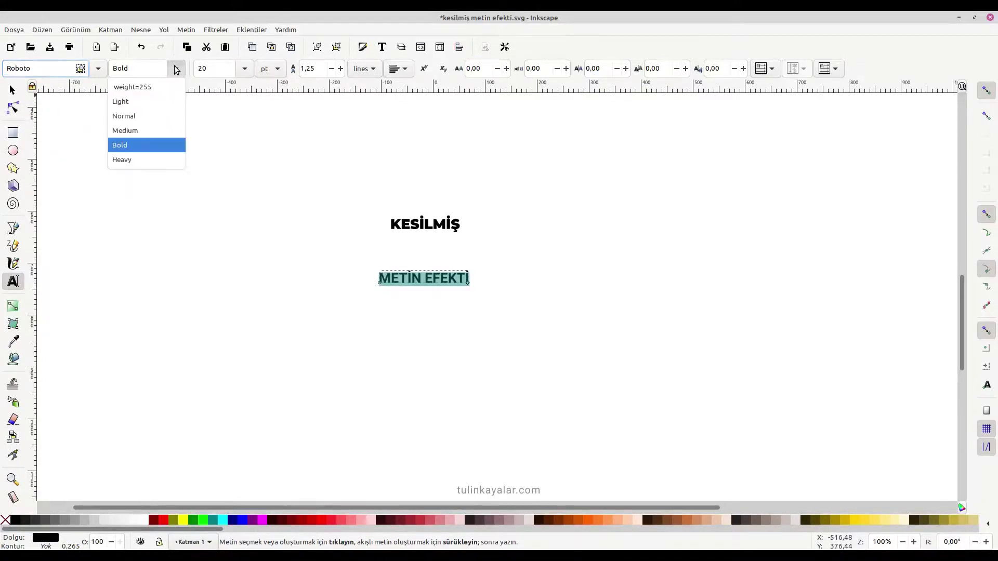
click(142, 131)
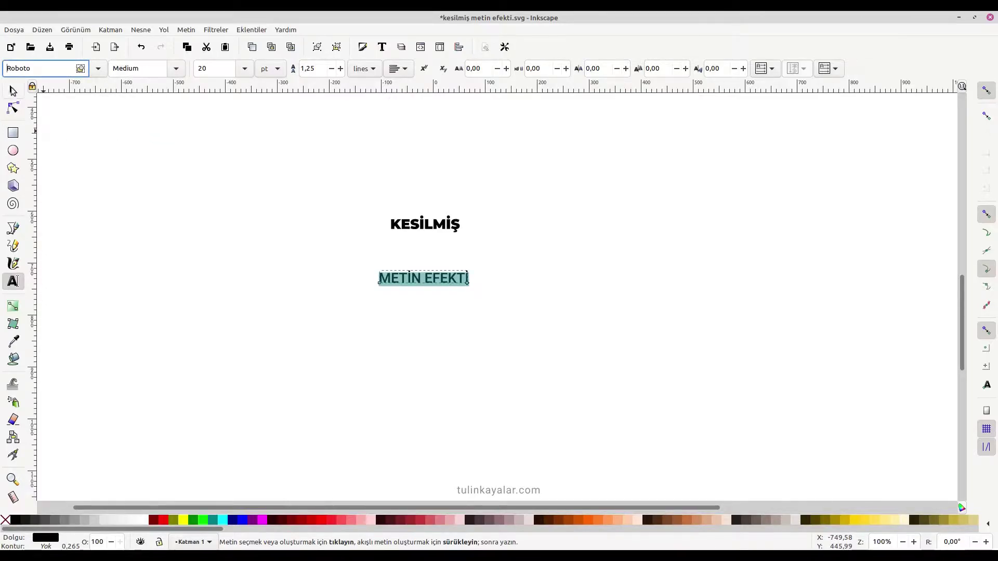
click(13, 91)
click(325, 341)
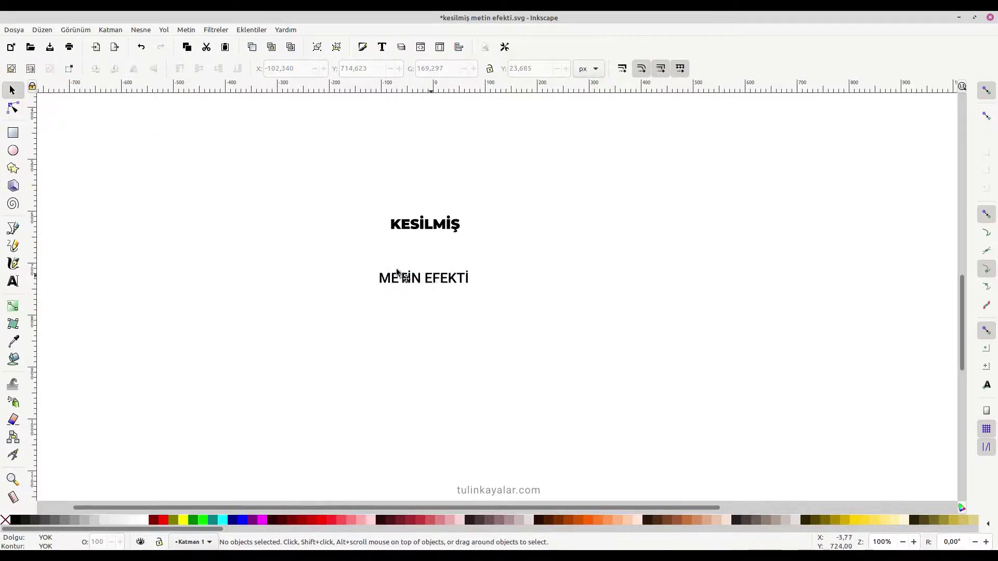
Move METİN EFEKTİ left, scale KESİLMİŞ to about 260%, and shift it right
drag(397, 272, 148, 278)
click(419, 224)
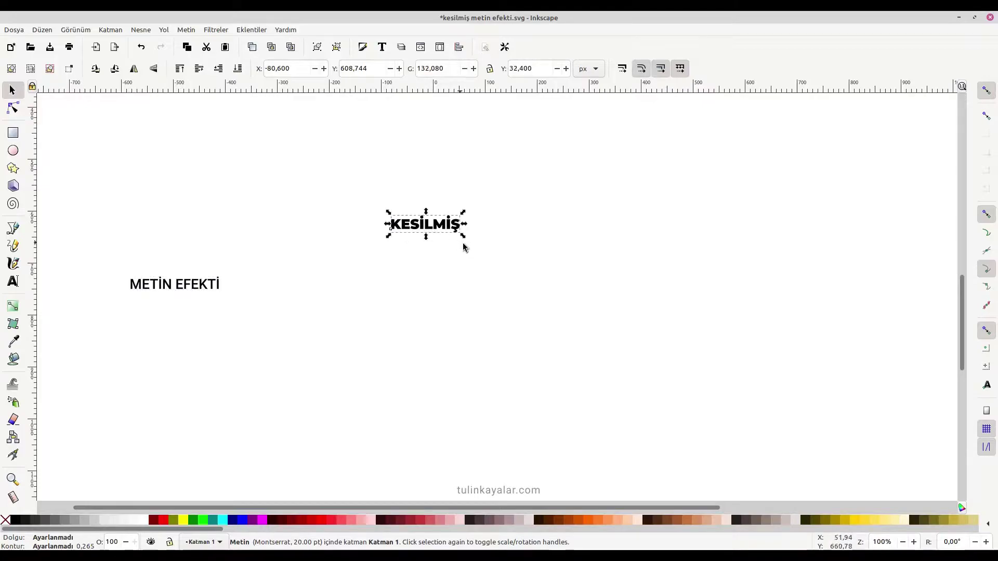
mouse_move(462, 235)
mouse_down()
mouse_move(575, 295)
mouse_move(648, 316)
mouse_up()
drag(444, 217, 578, 200)
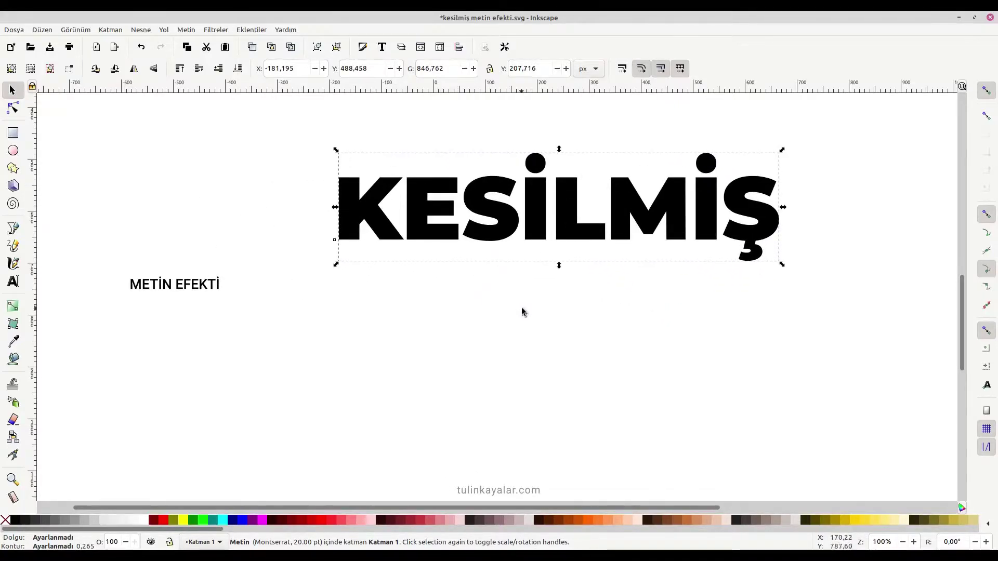
click(511, 291)
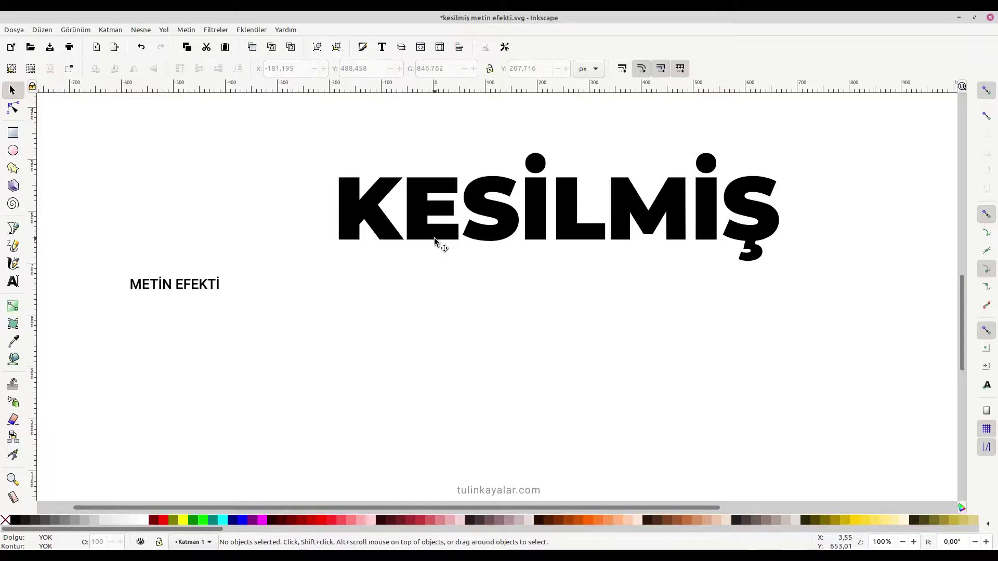
click(433, 233)
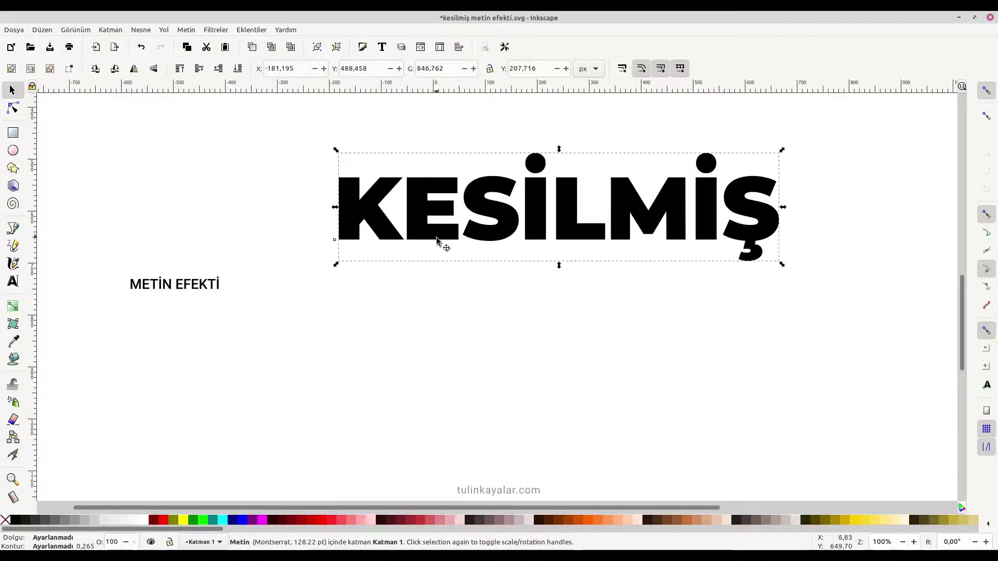
Convert KESİLMİŞ to paths and ungroup it into separate letters
click(162, 30)
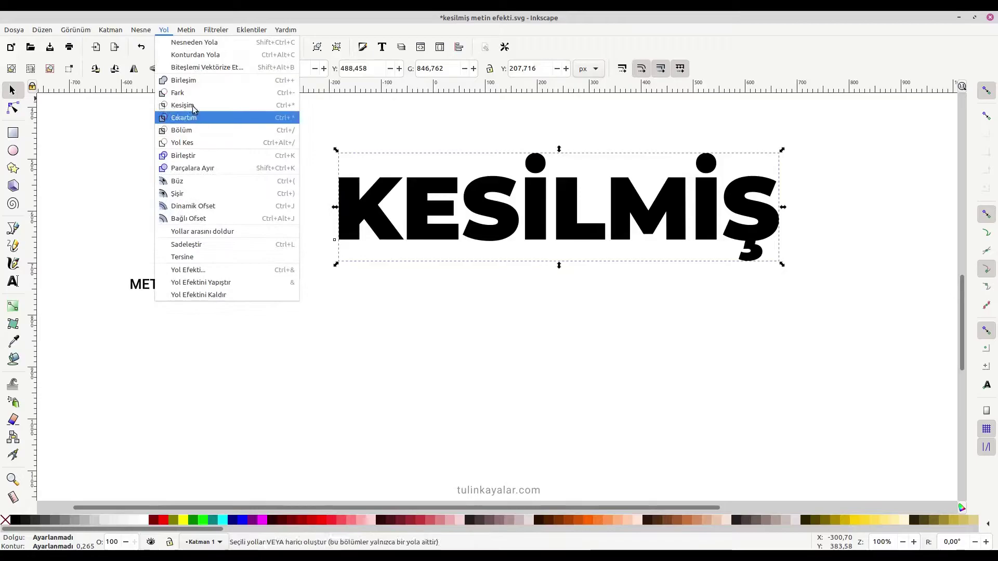
click(189, 44)
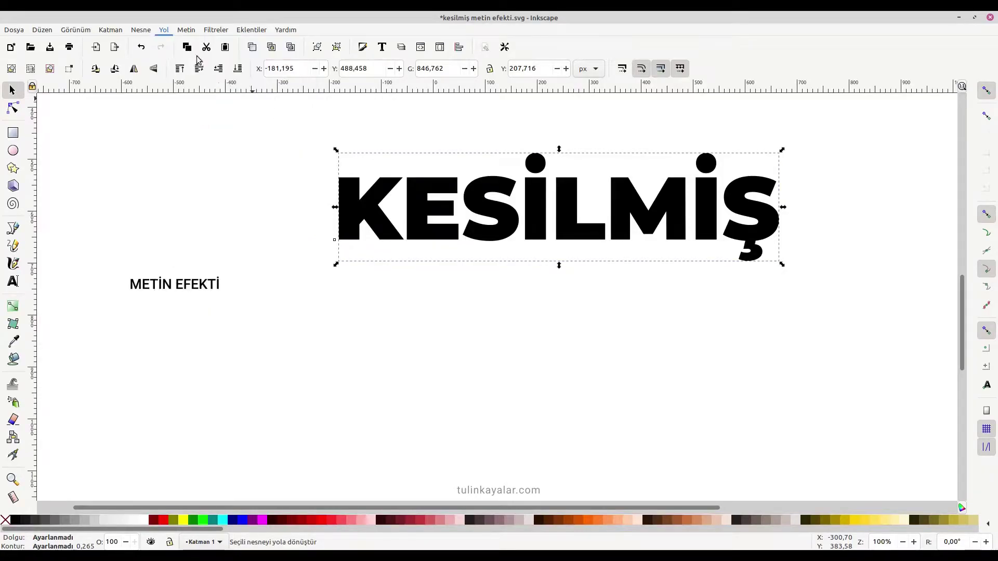
click(337, 48)
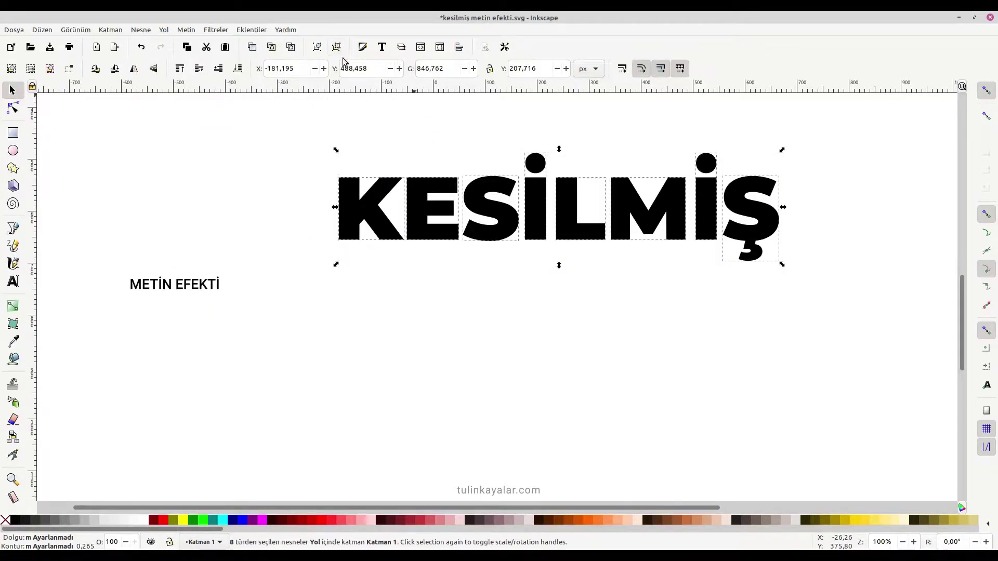
click(468, 387)
scroll(386, 305, right, 4)
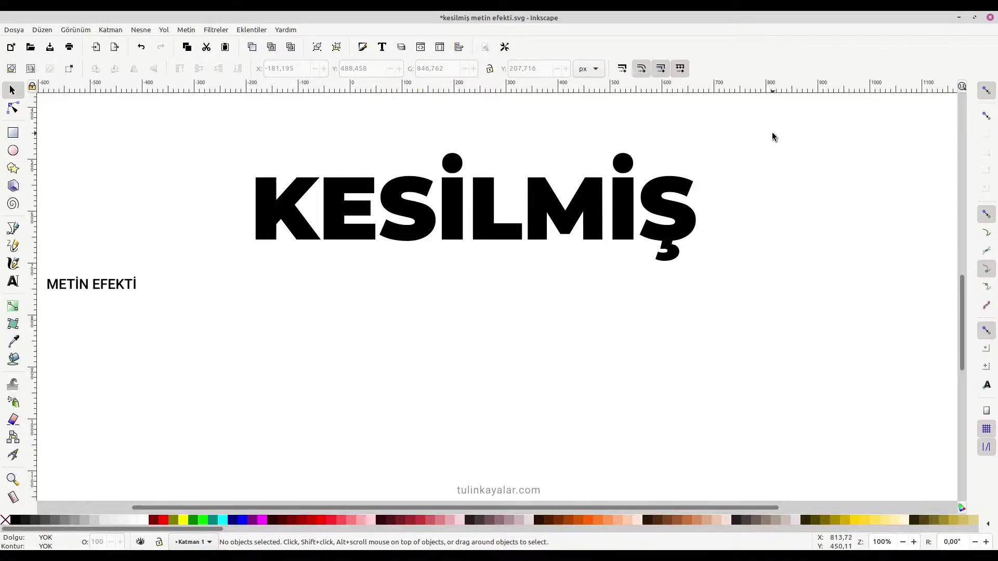
Duplicate the eight letters and place the copy directly below the originals
drag(223, 113, 801, 329)
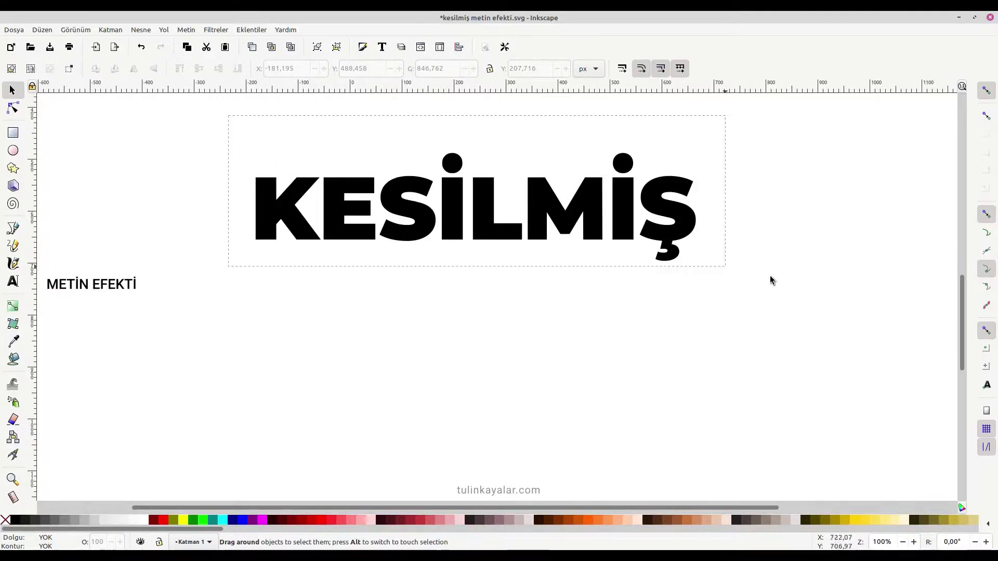
click(164, 29)
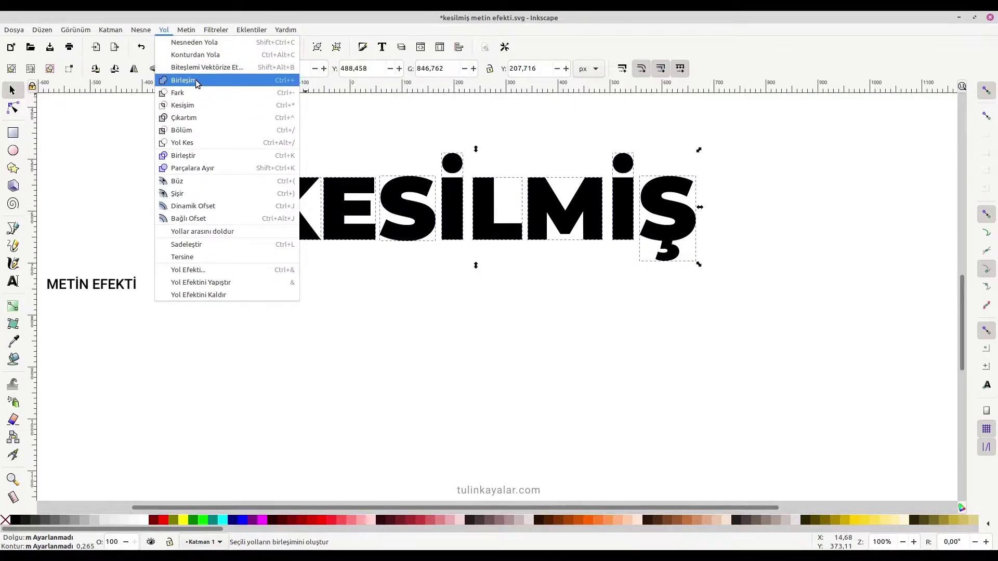
click(363, 272)
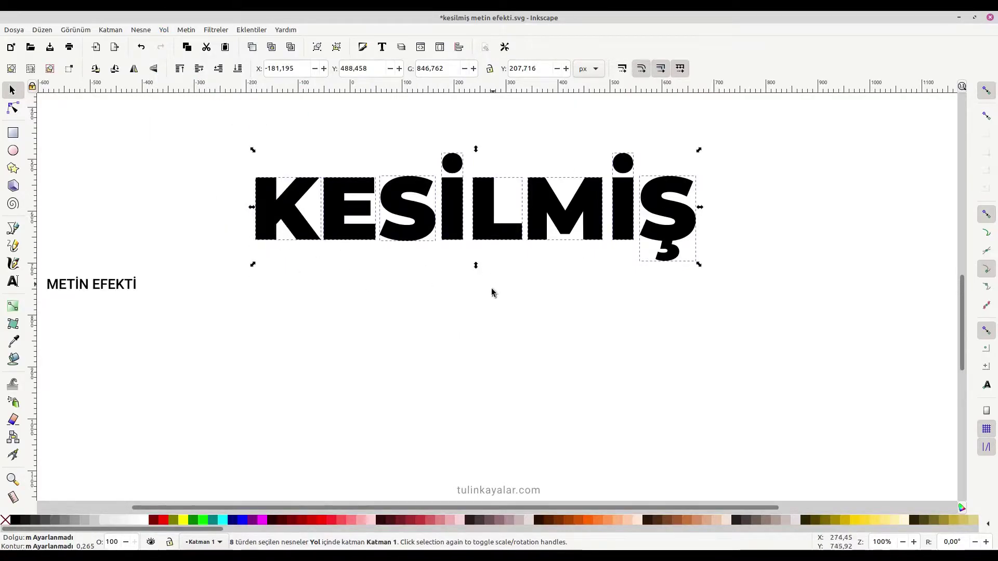
click(252, 47)
drag(397, 201, 396, 320)
click(133, 327)
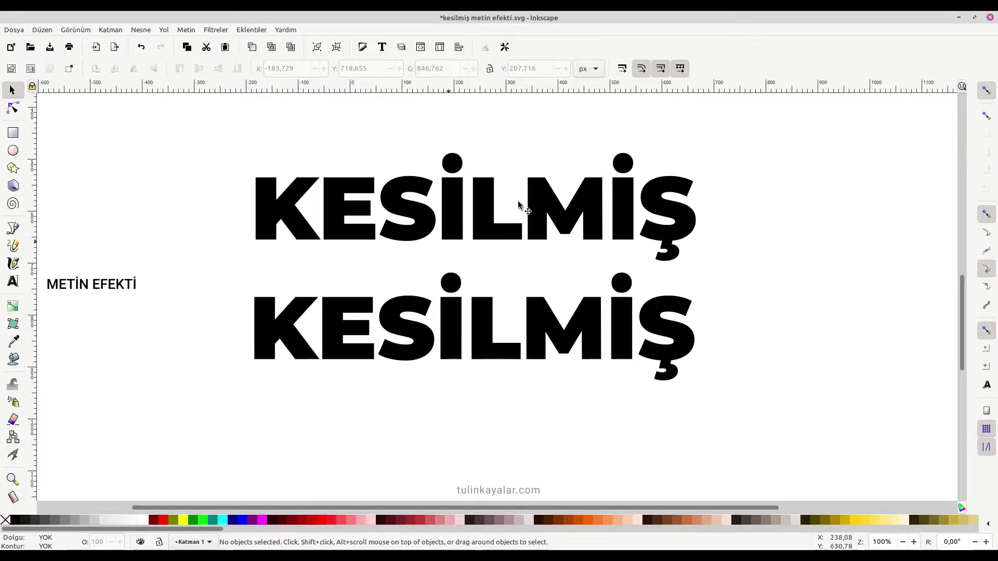
Select the lower duplicate row of KESİLMİŞ letters and delete it
mouse_move(218, 110)
mouse_down()
mouse_move(734, 419)
mouse_move(742, 385)
mouse_up()
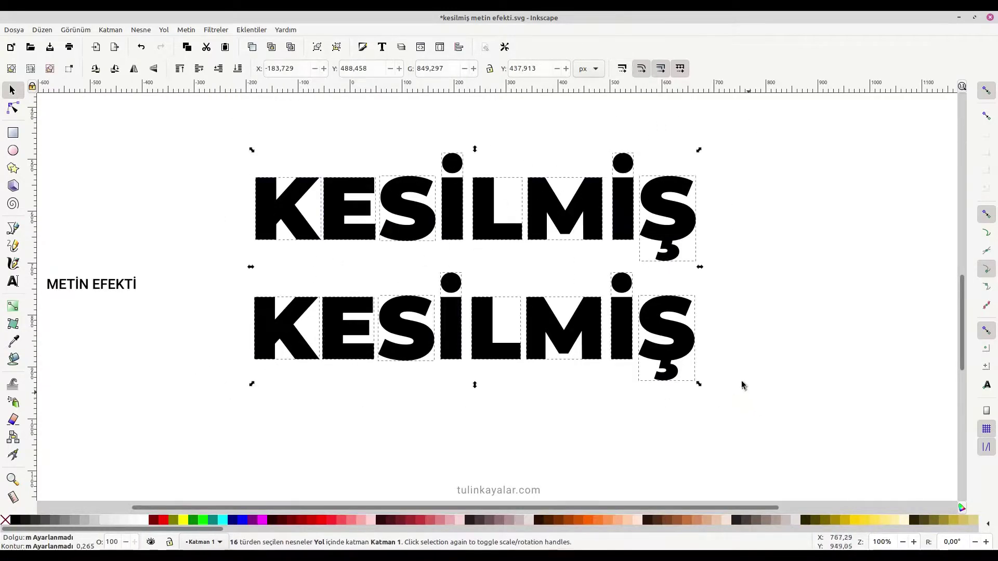
click(165, 31)
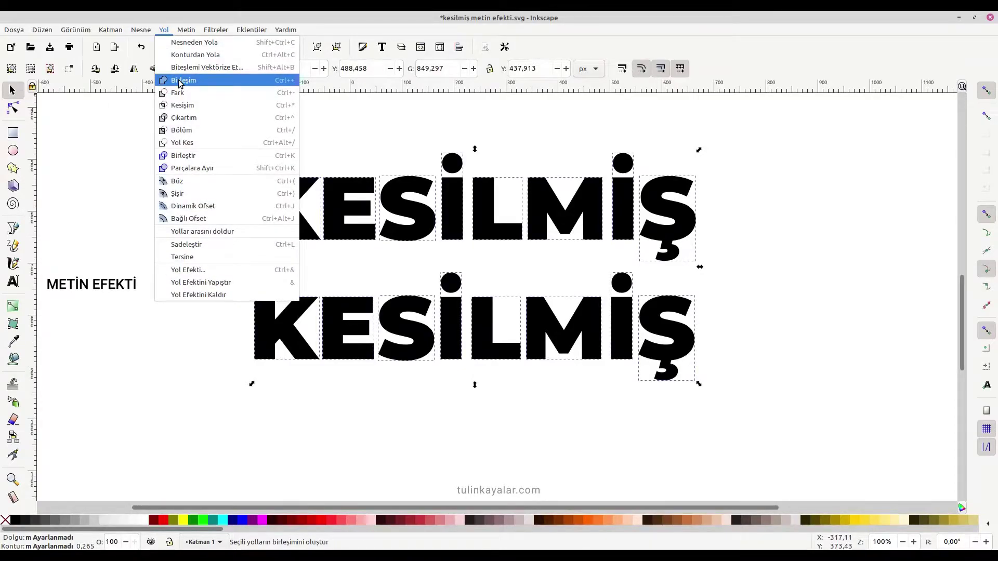
click(410, 136)
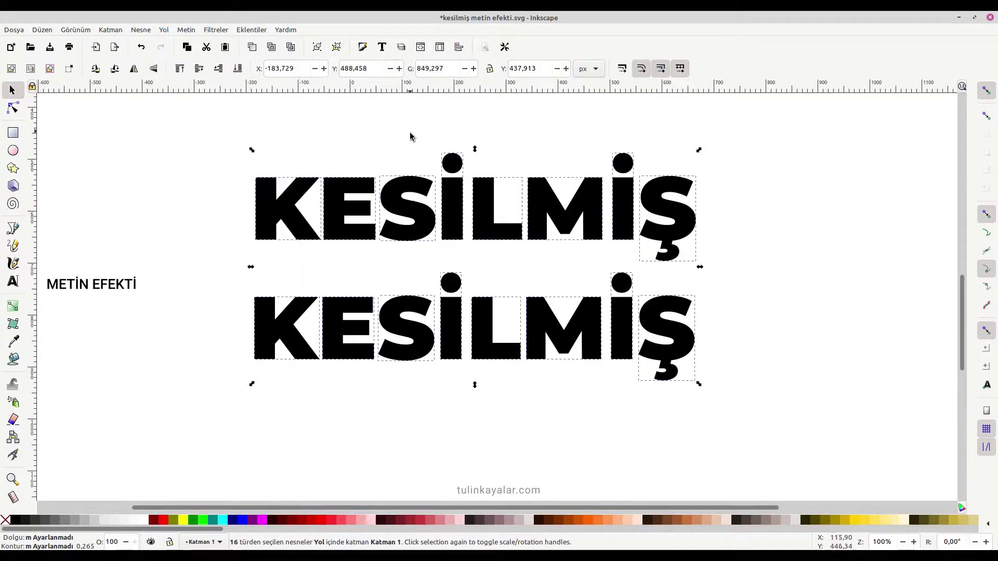
click(425, 425)
drag(224, 267, 738, 411)
key(Delete)
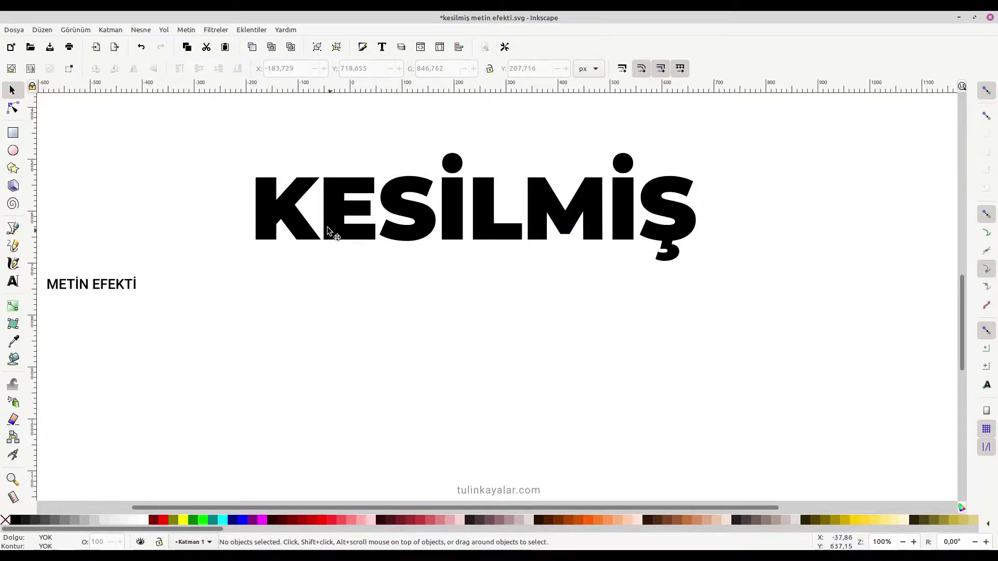
Tilt the K counter-clockwise and the S slightly, and nudge the E upward
scroll(302, 231, up, 2)
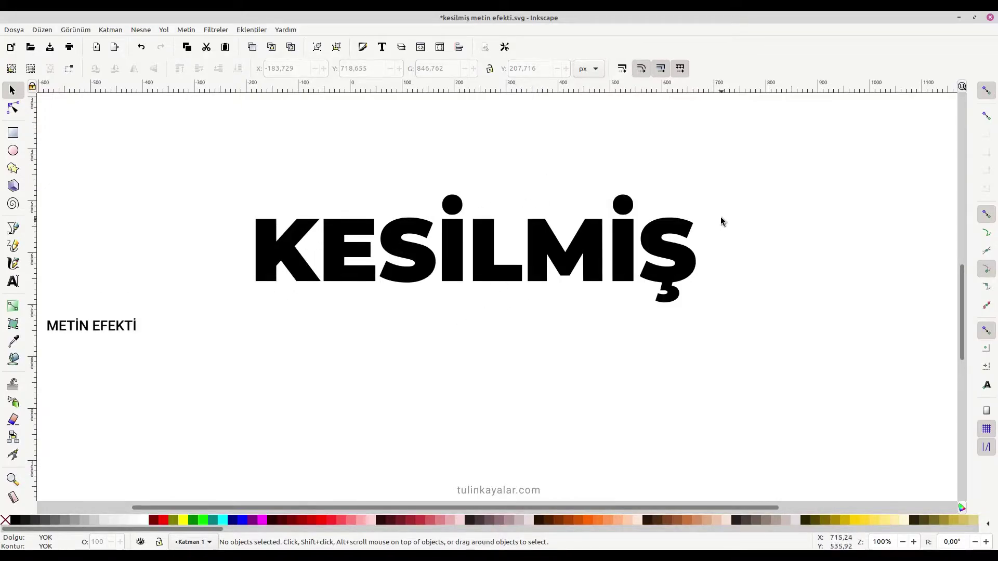
ctrl+scroll(300, 252, up, 1)
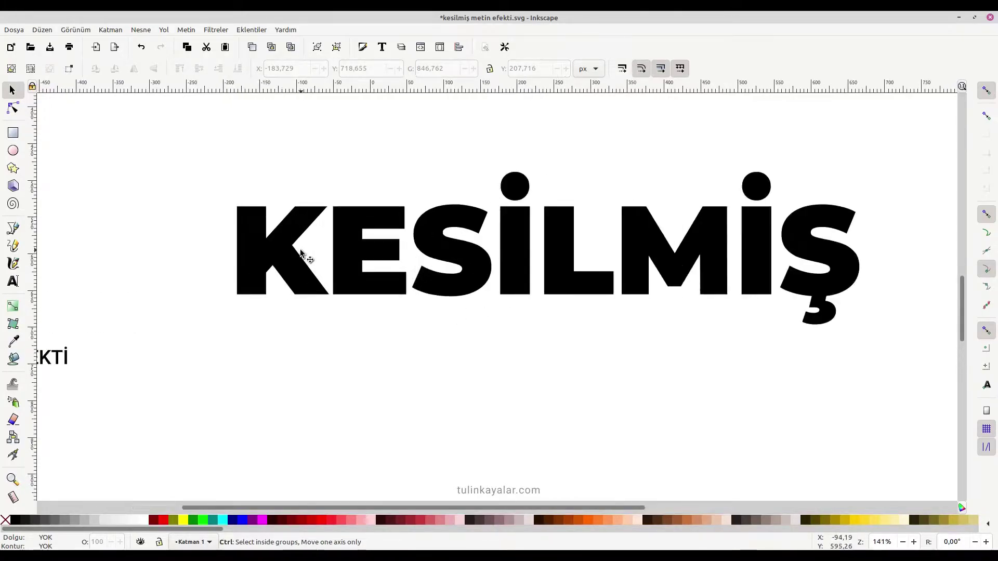
click(284, 245)
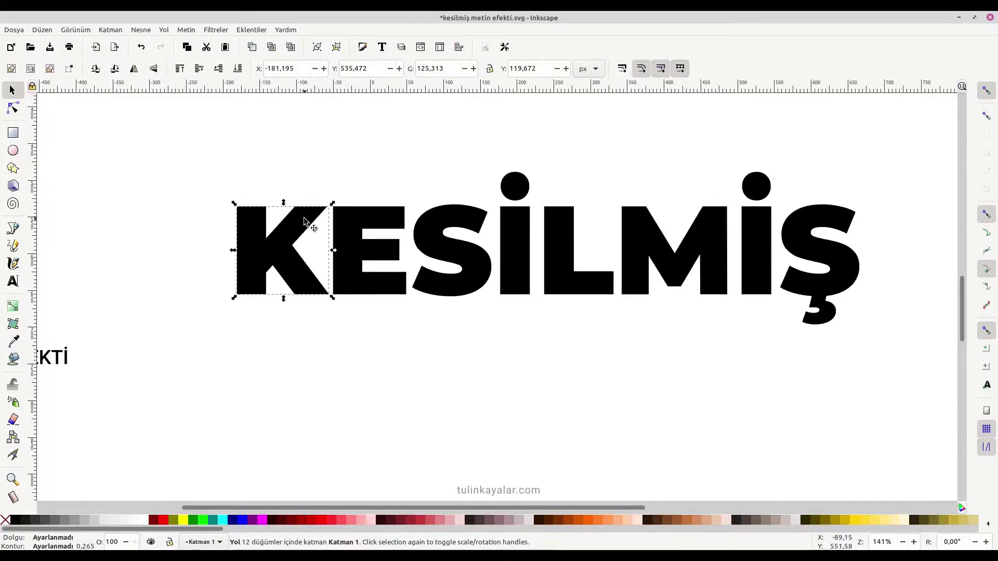
click(311, 224)
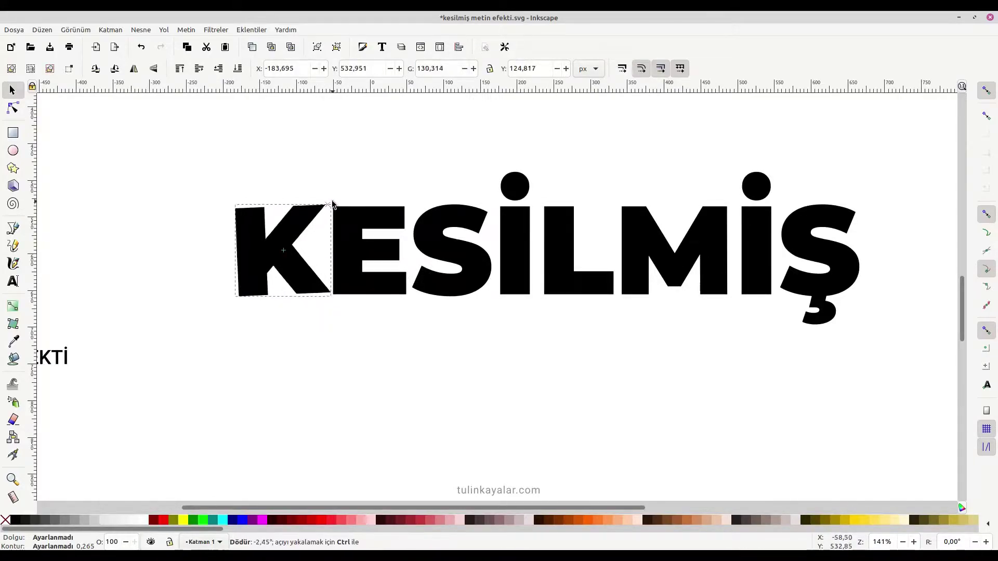
drag(332, 204, 328, 200)
click(457, 213)
click(458, 213)
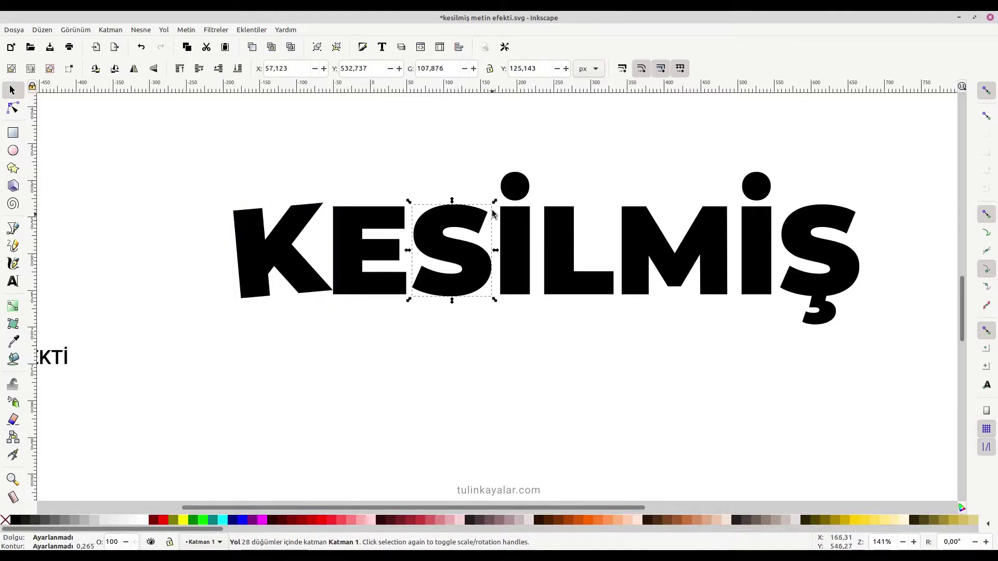
drag(495, 205, 503, 214)
click(373, 276)
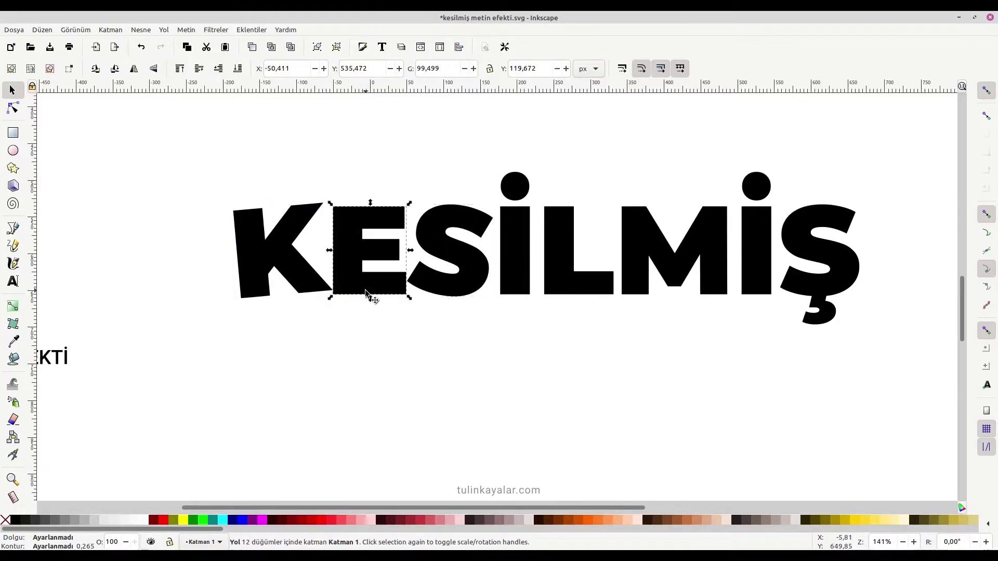
key(Up)
key(Up)
key(Up)
key(Up)
Tilt the İ, L, M and Ş slightly in alternating directions
click(517, 280)
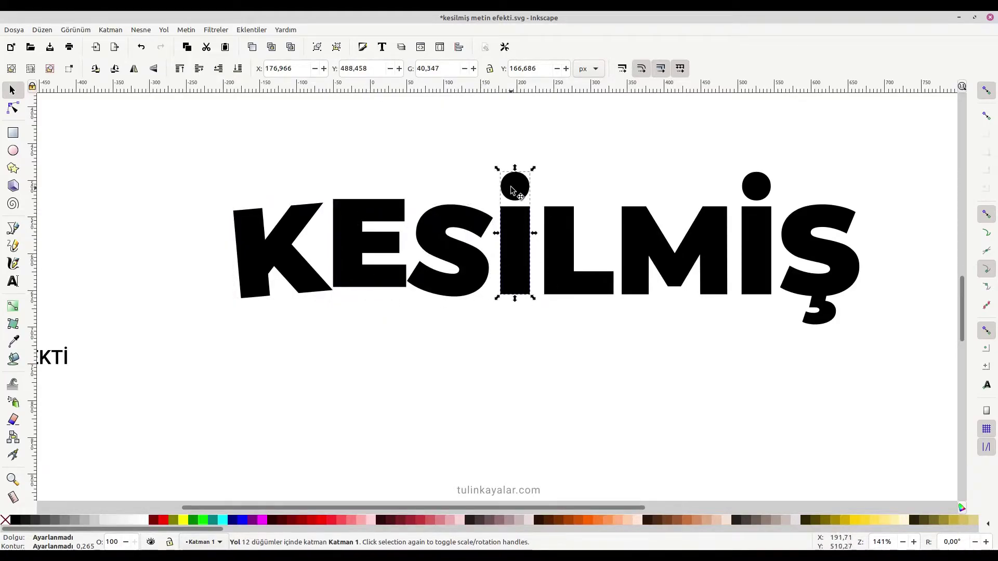
click(515, 218)
drag(536, 297, 540, 297)
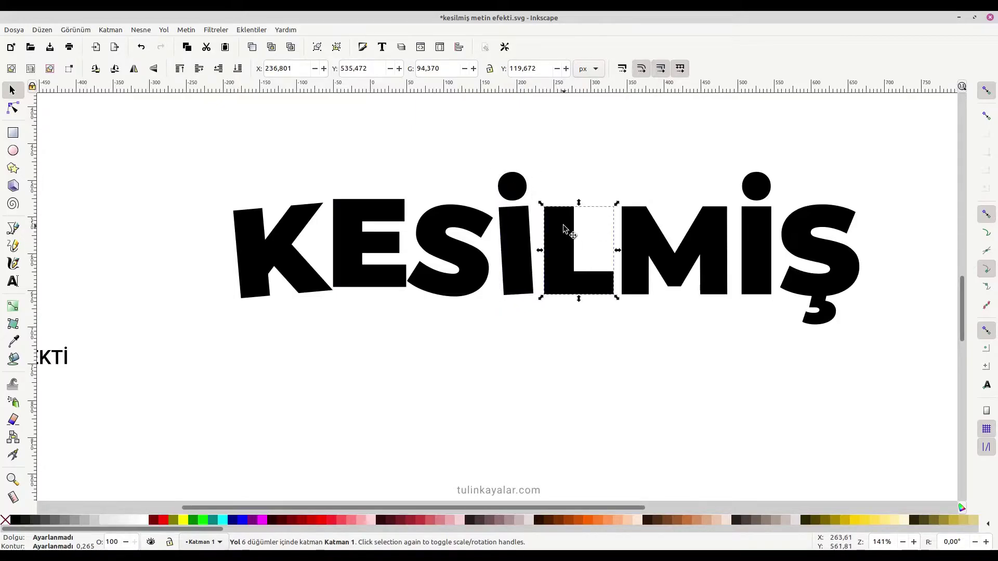
click(570, 226)
click(569, 226)
drag(615, 201, 619, 205)
click(659, 234)
drag(729, 203, 733, 179)
click(756, 234)
click(756, 233)
click(821, 249)
click(821, 249)
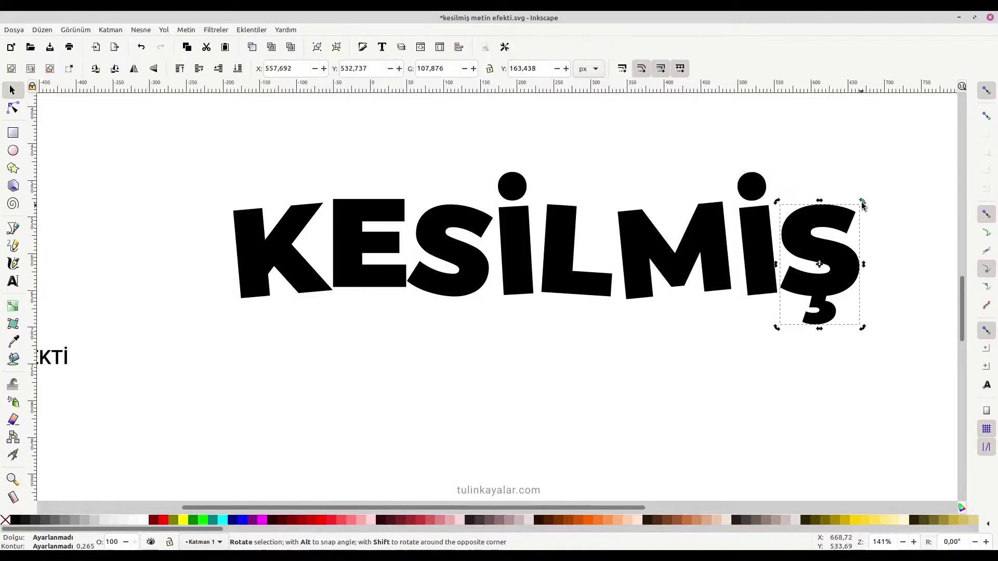
drag(863, 203, 864, 211)
click(702, 375)
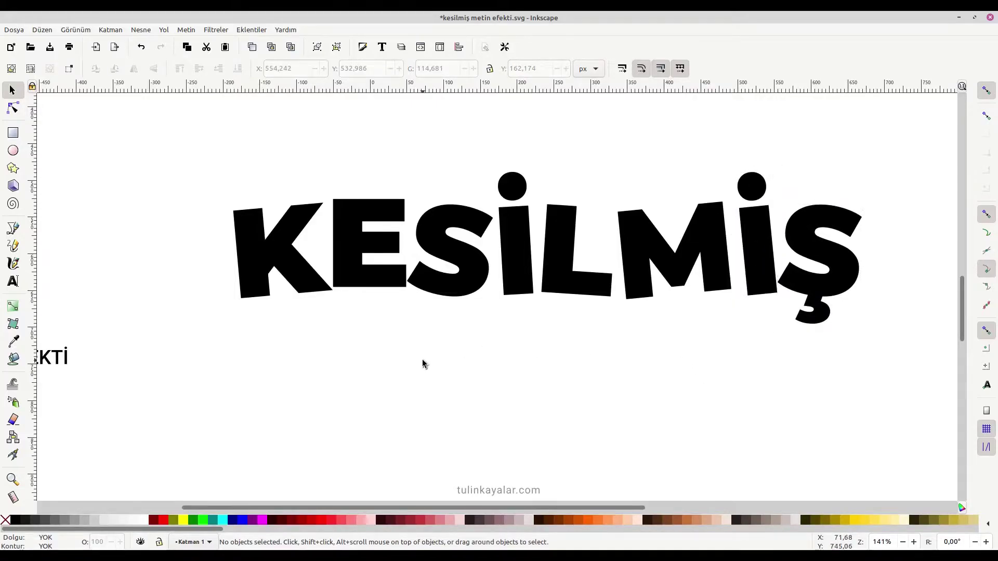
Union the letters K, E, S and İ into one path
drag(201, 130, 541, 312)
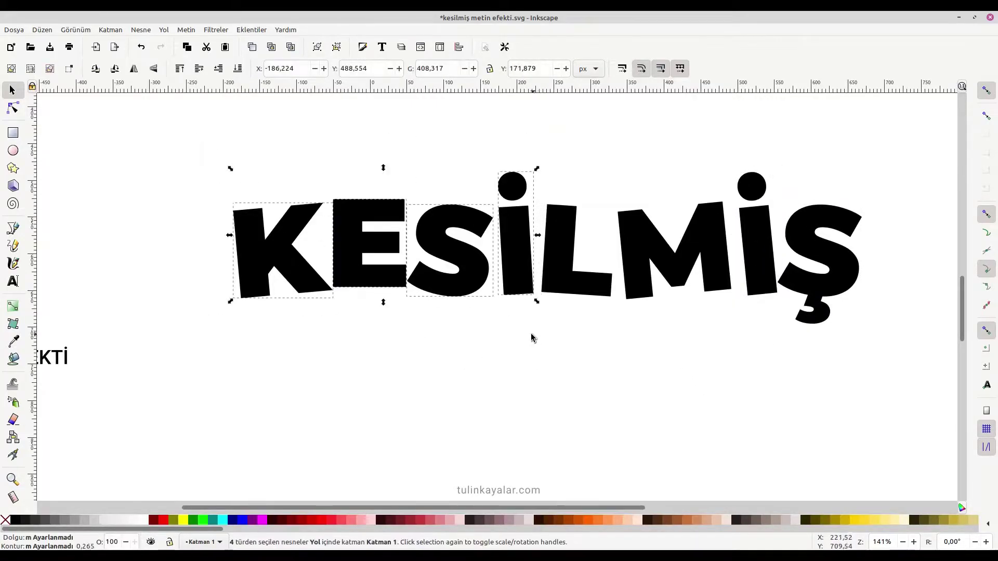
click(162, 30)
click(183, 80)
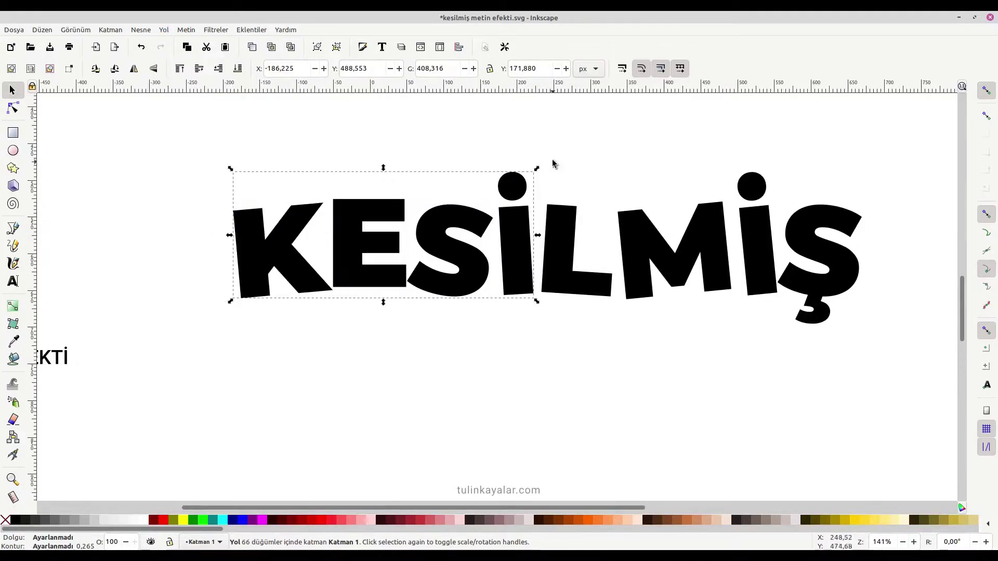
Union the letters L, M, İ and Ş into a second path
drag(535, 143, 902, 367)
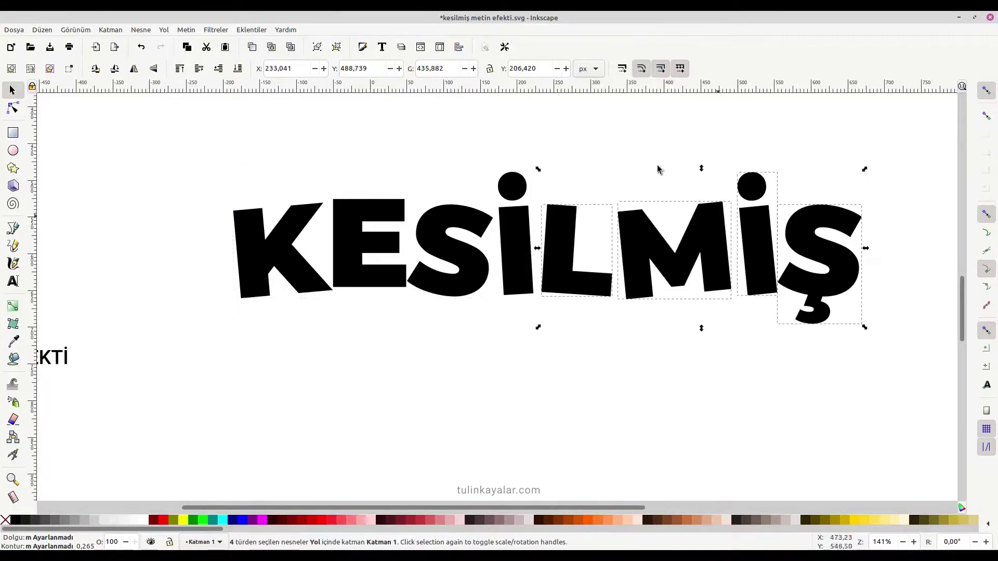
click(164, 30)
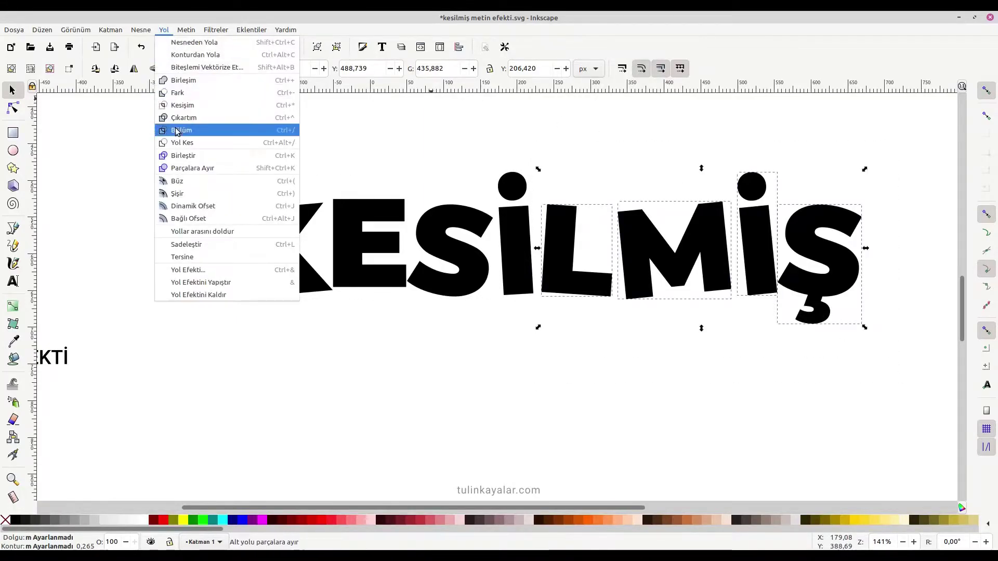
click(183, 80)
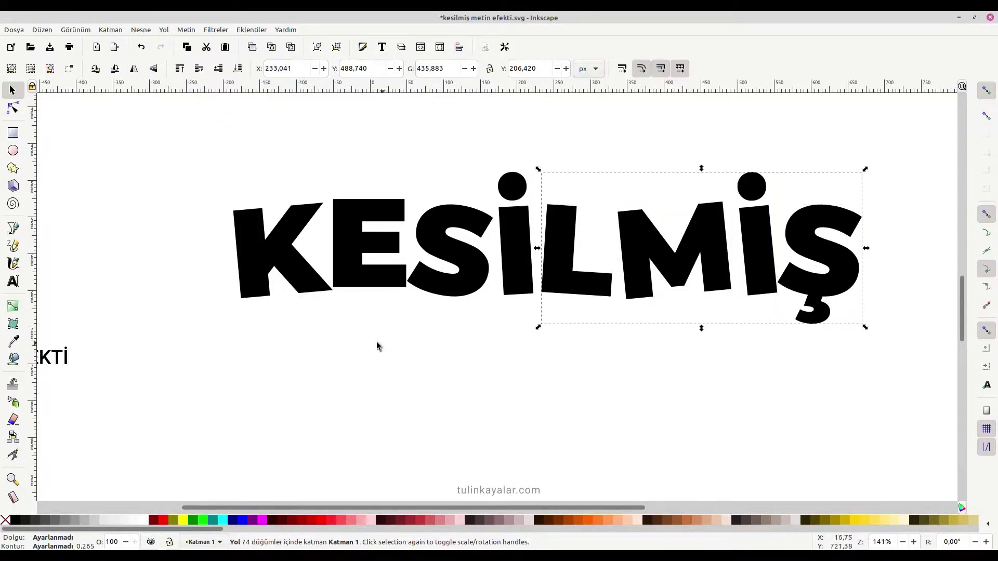
click(312, 343)
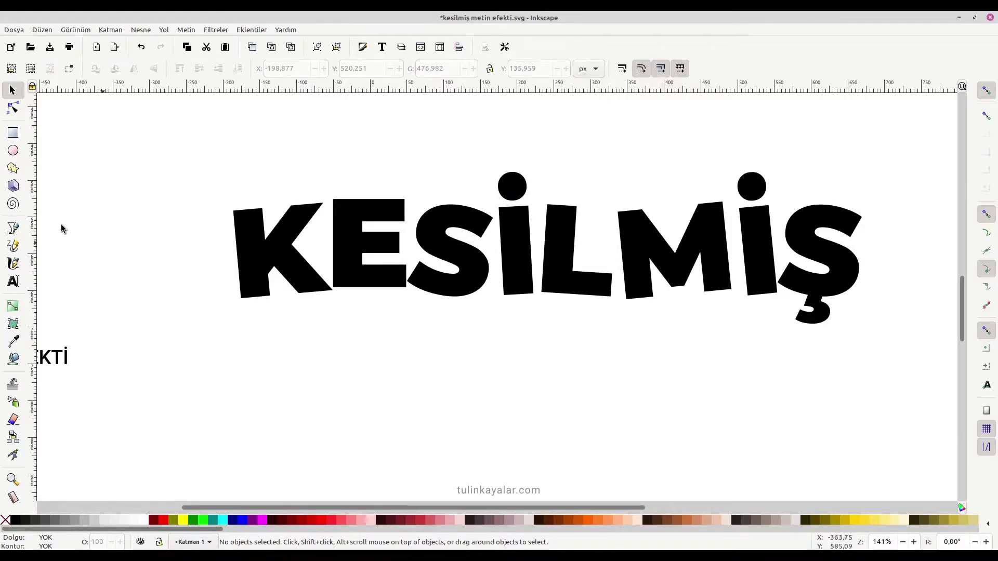
Draw a red straight cut line from left of the K to above the İ
click(13, 229)
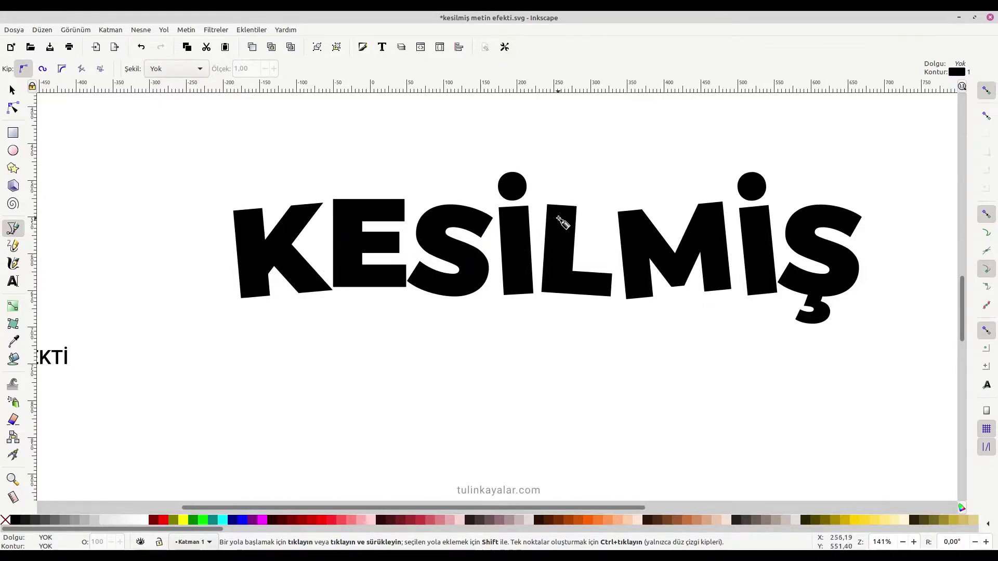
click(219, 294)
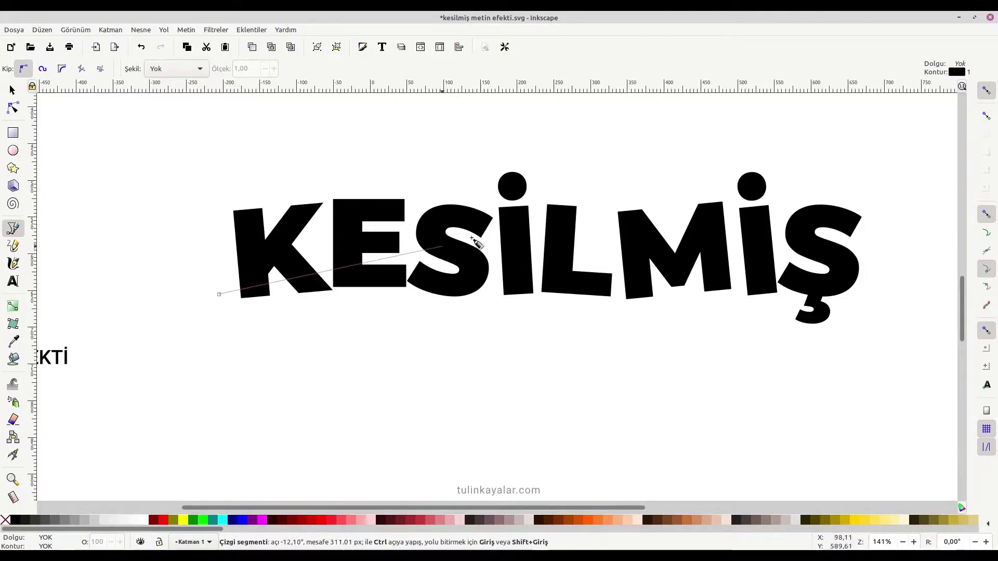
double_click(584, 194)
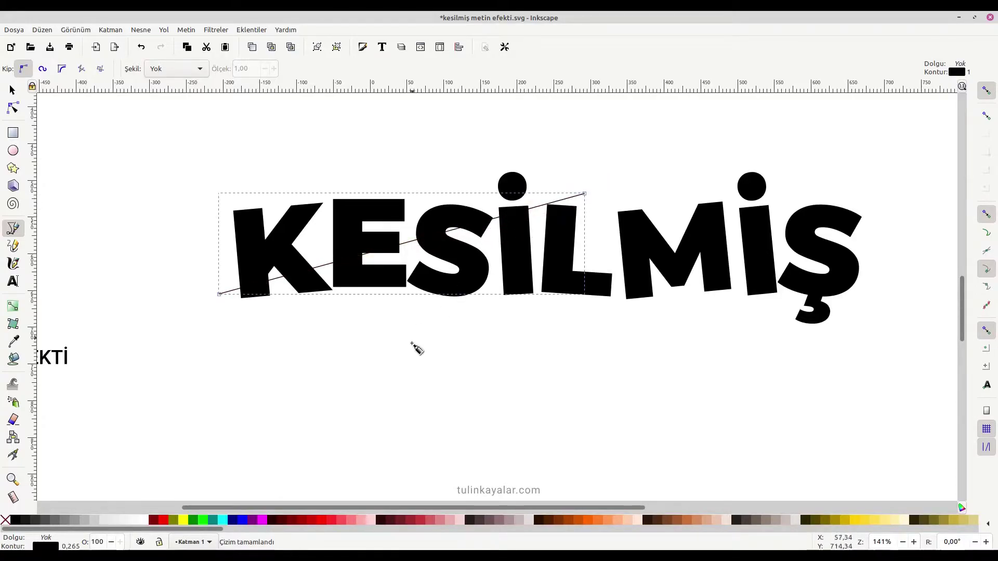
shift+click(323, 522)
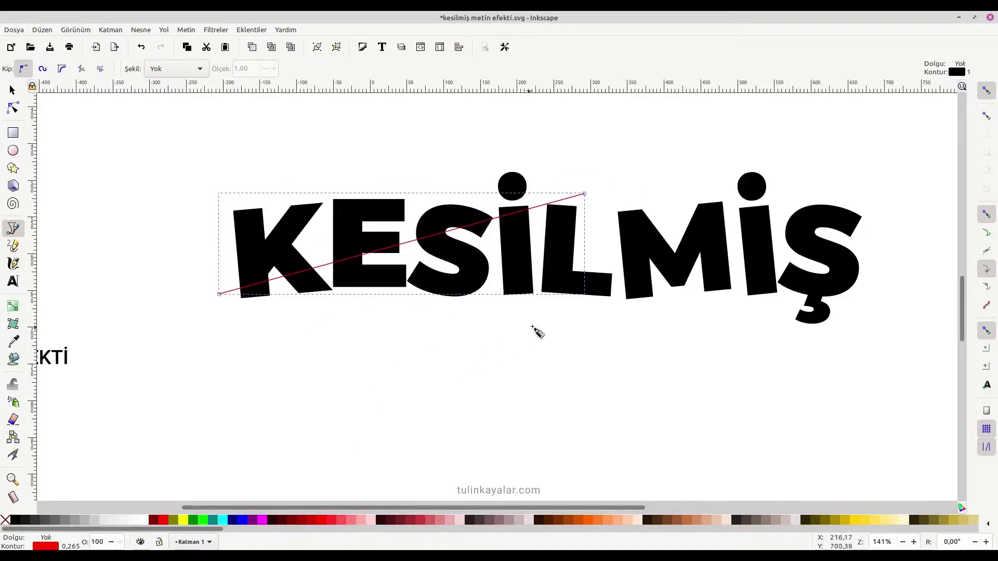
key(Escape)
Draw a second red cut line from below the S to past the Ş
click(482, 304)
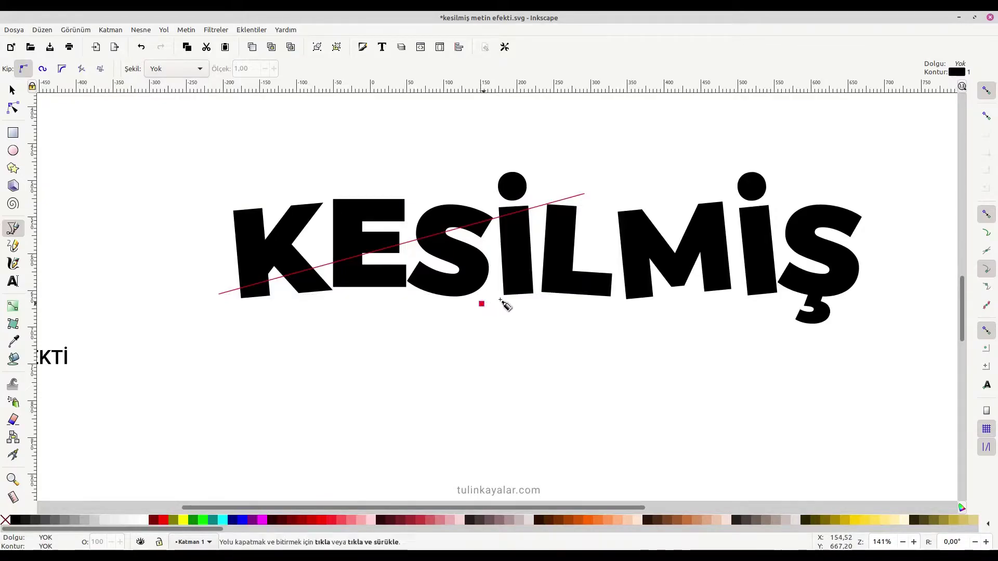
double_click(873, 204)
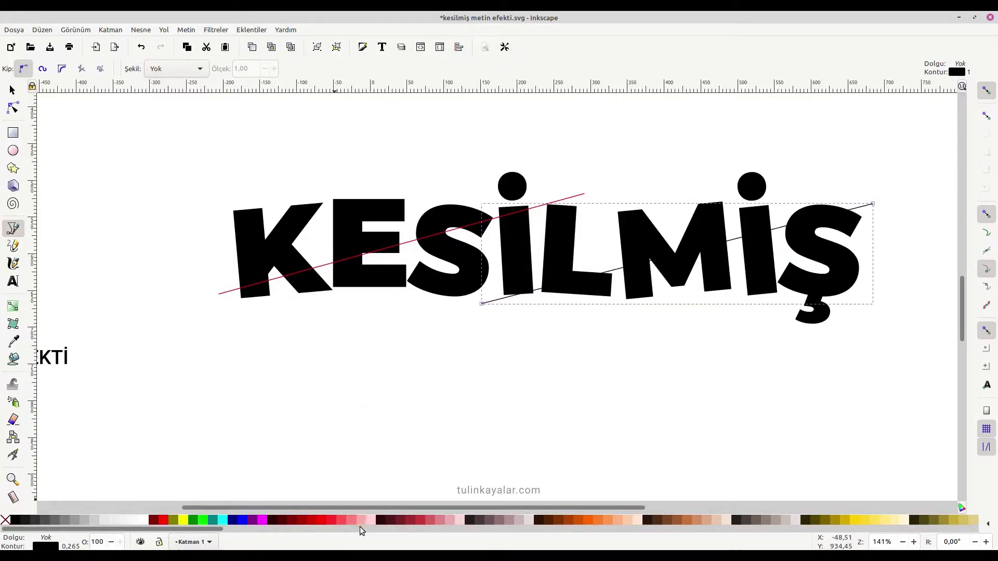
shift+click(322, 521)
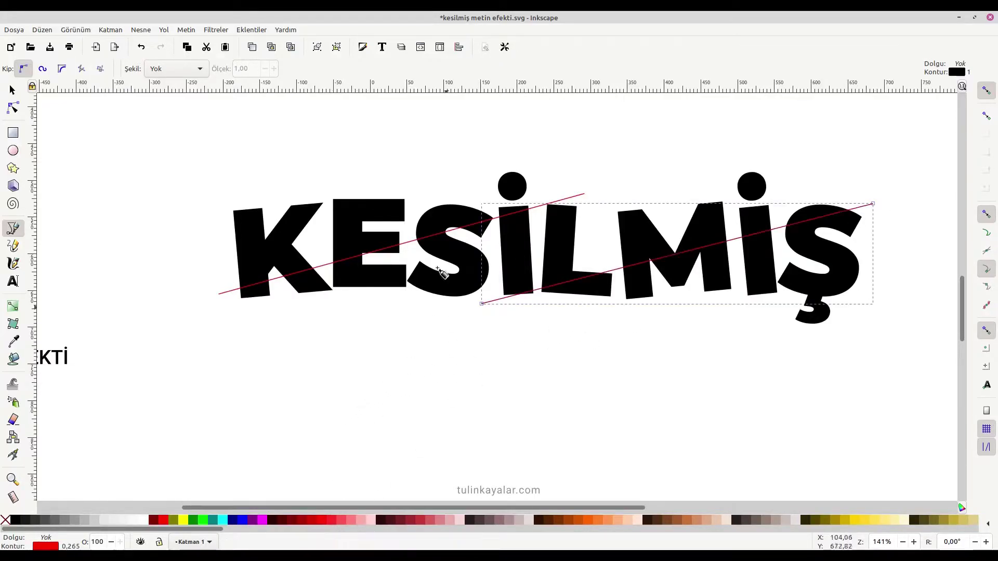
click(14, 109)
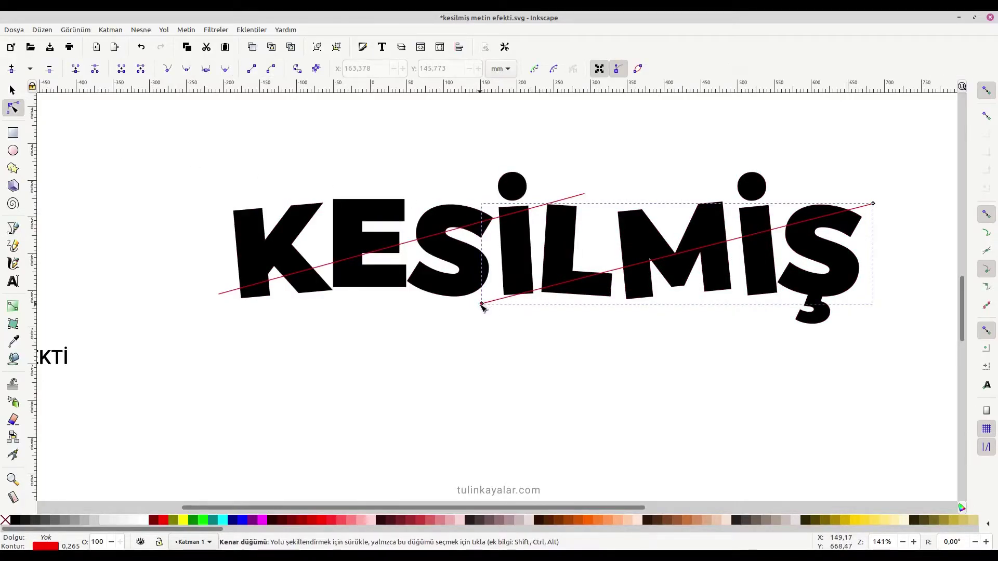
Drag the second cut line's left end node up to the foot of the İ
drag(481, 304, 526, 276)
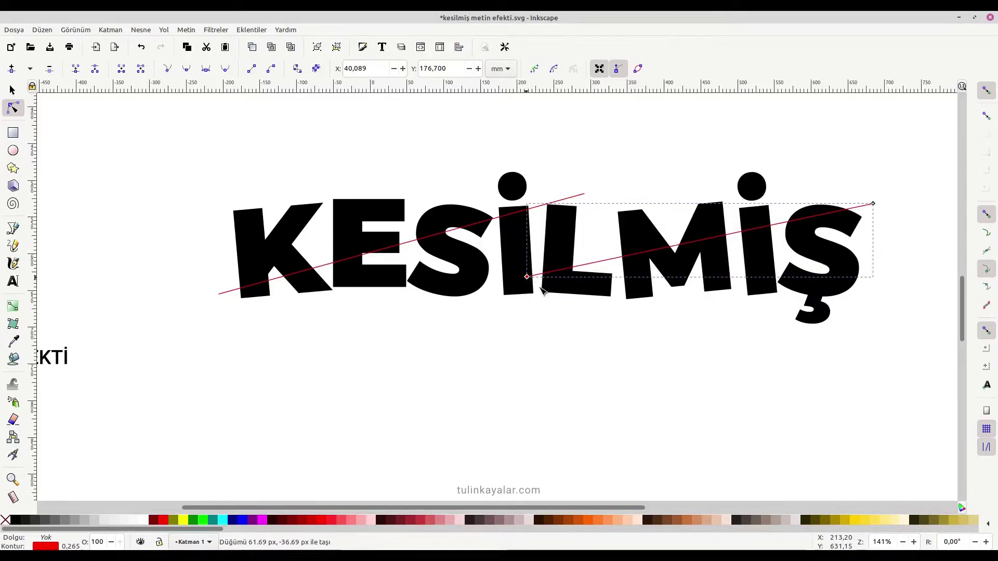
mouse_move(526, 277)
mouse_down()
mouse_move(533, 230)
mouse_move(516, 285)
mouse_up()
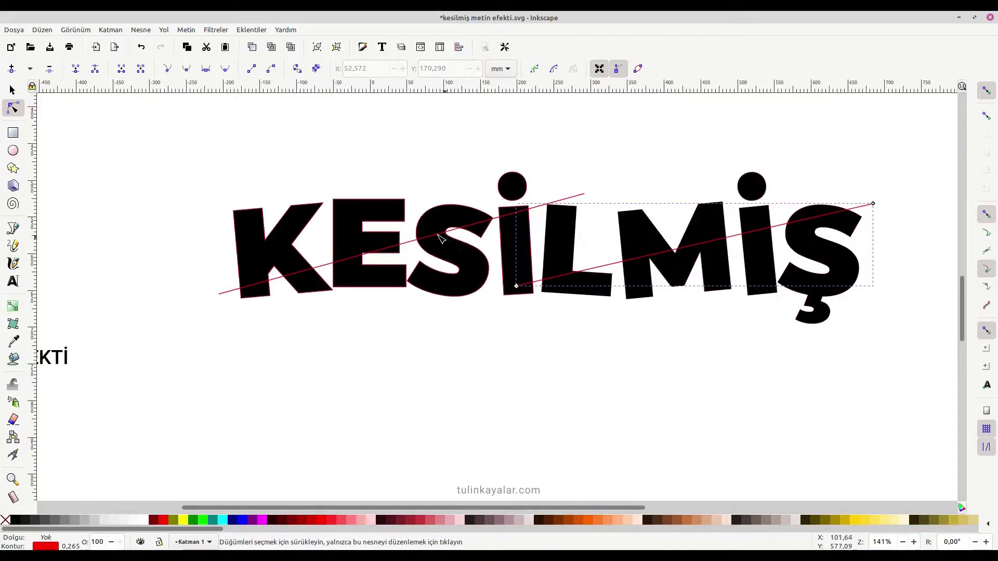
Select KESİ with the first red line and apply Path > Division to split it
click(12, 89)
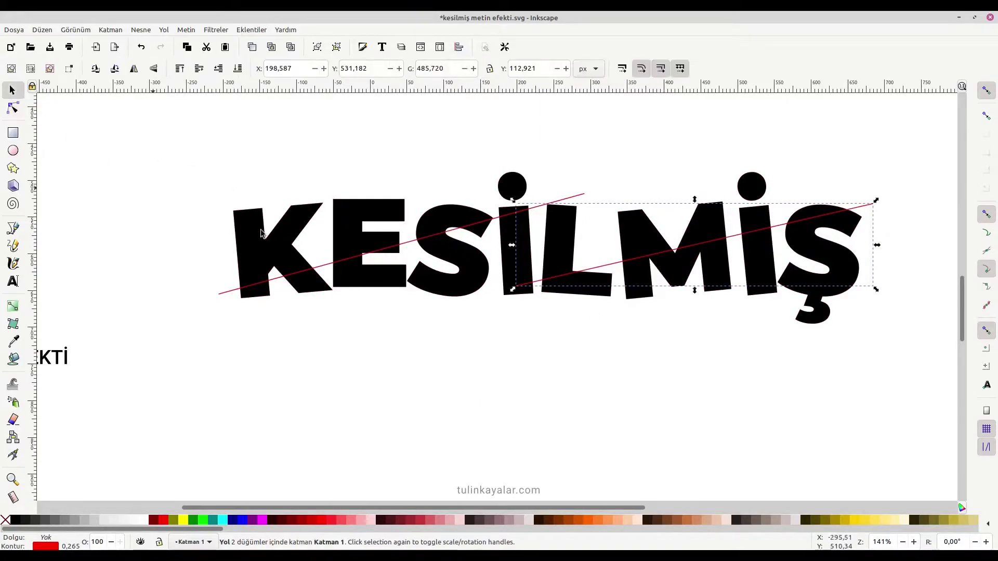
click(355, 214)
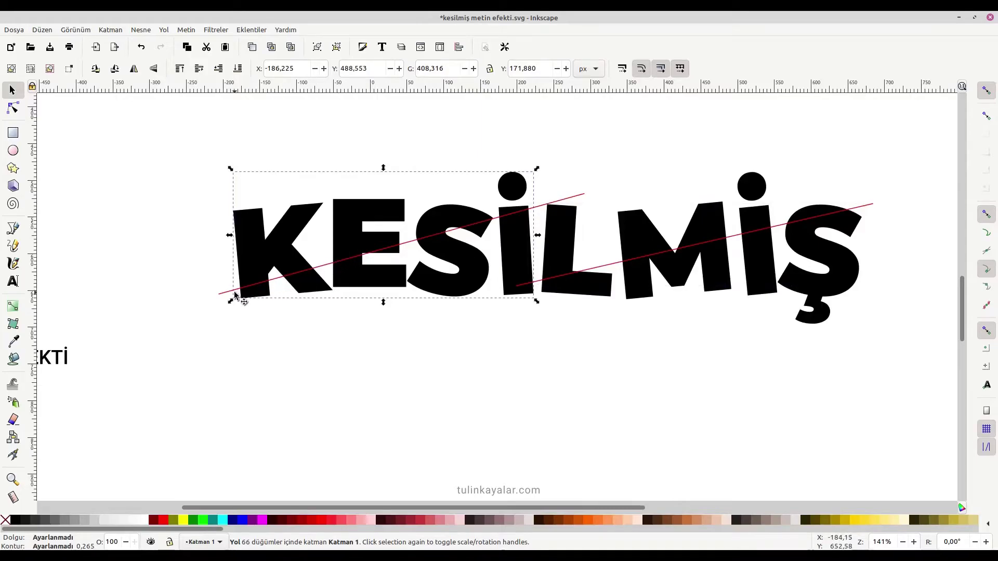
key(shift)
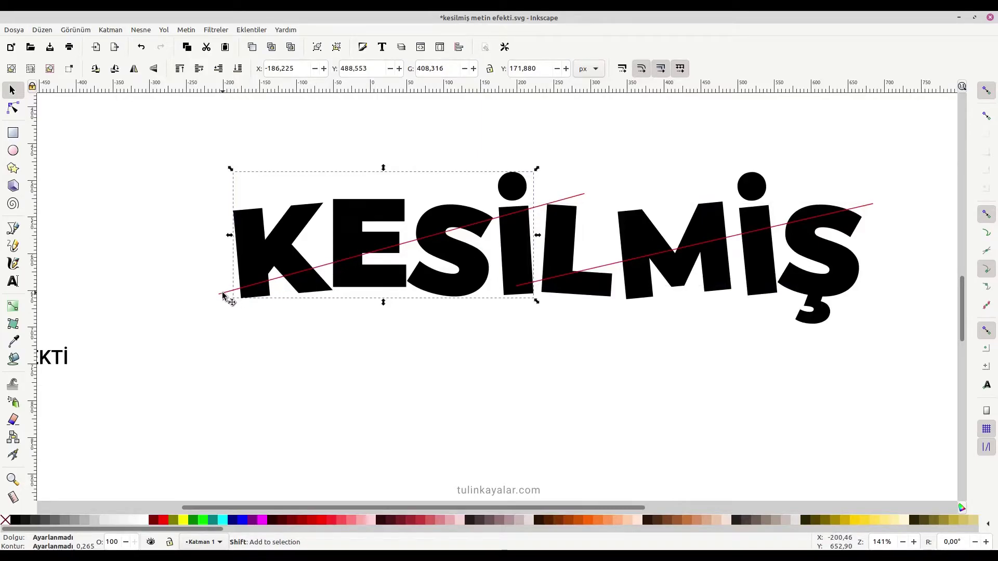
shift+click(223, 294)
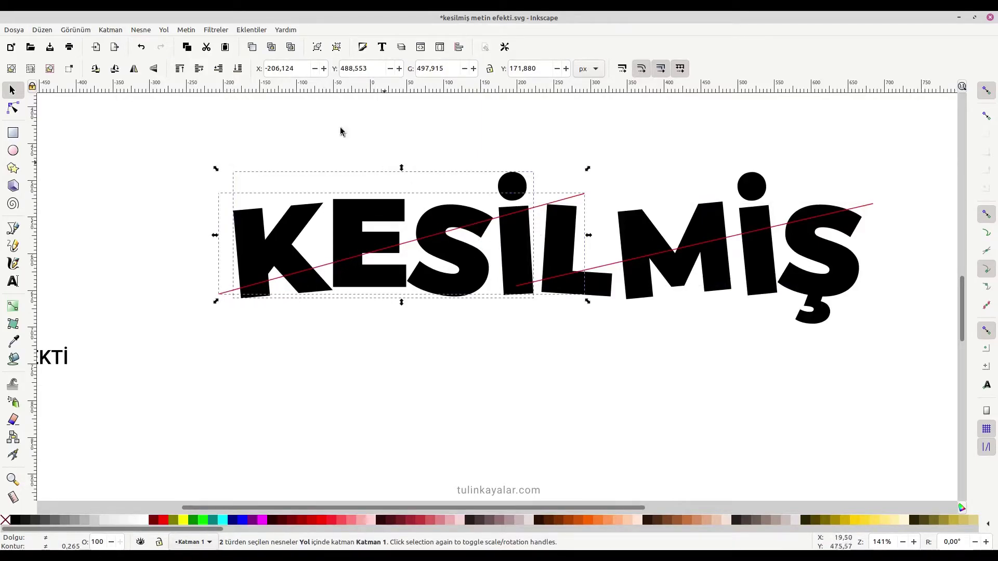
click(164, 30)
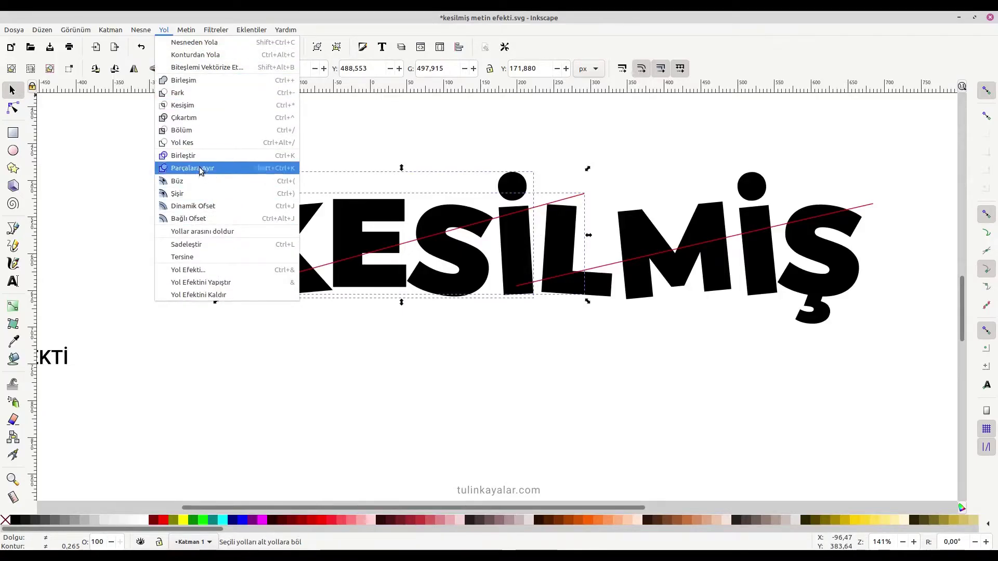
click(188, 130)
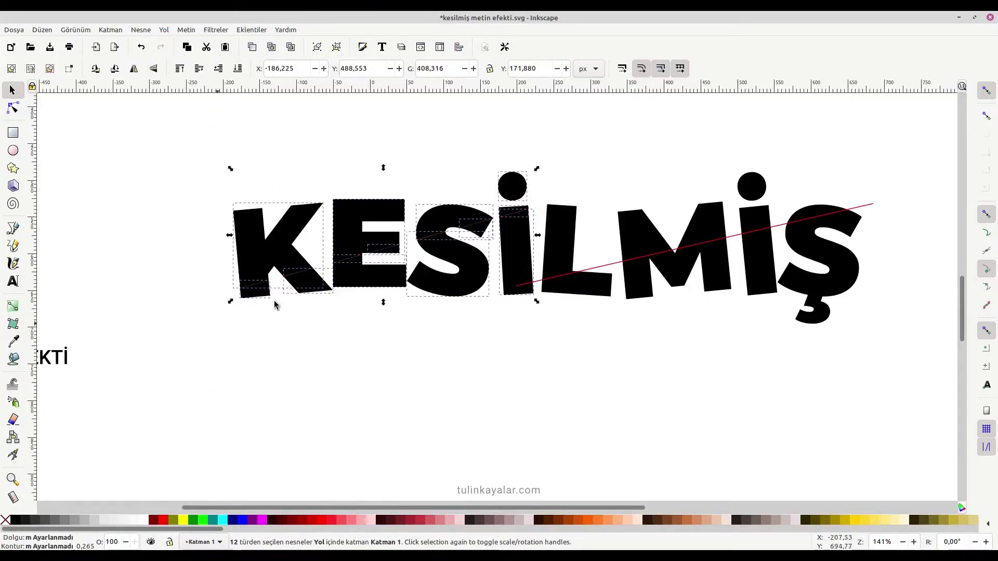
click(276, 346)
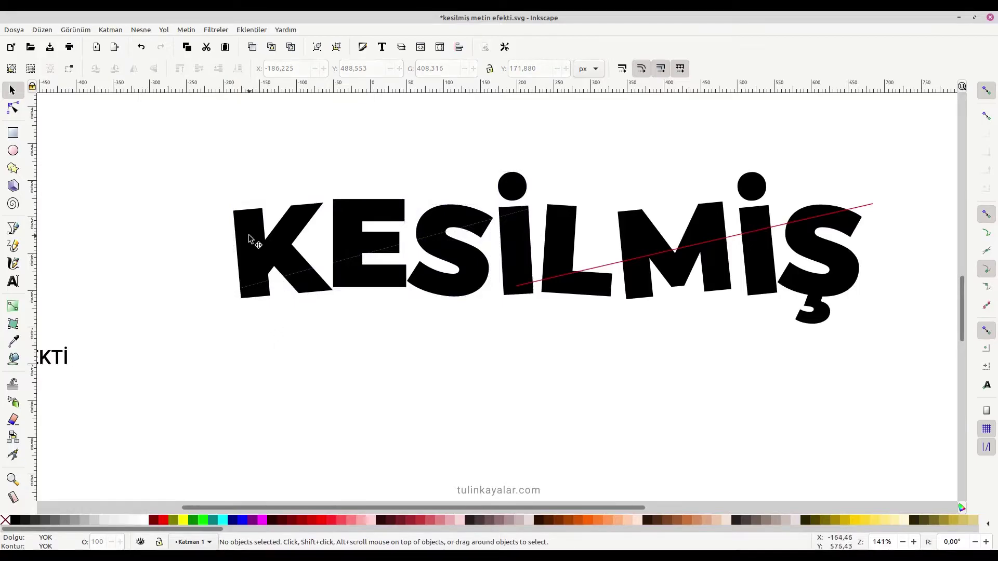
Select the upper K, E, S and İ pieces plus the İ dot and fill them yellow
click(291, 248)
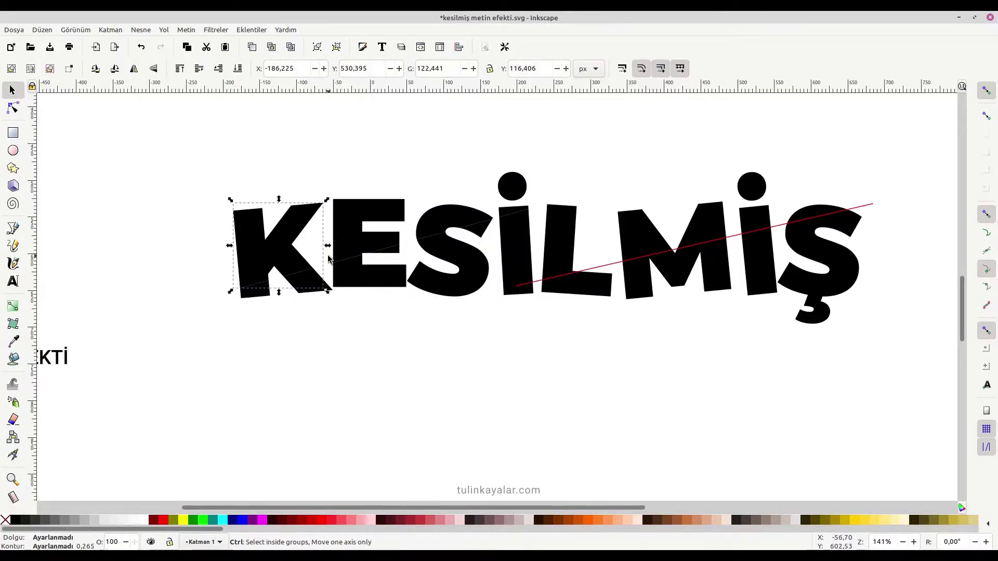
scroll(332, 260, up, 4)
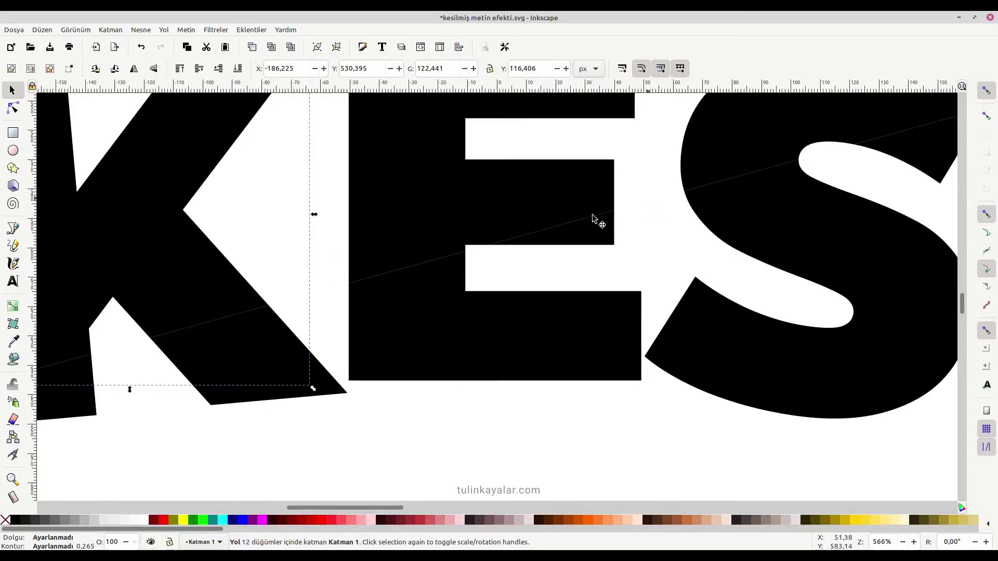
scroll(477, 241, down, 1)
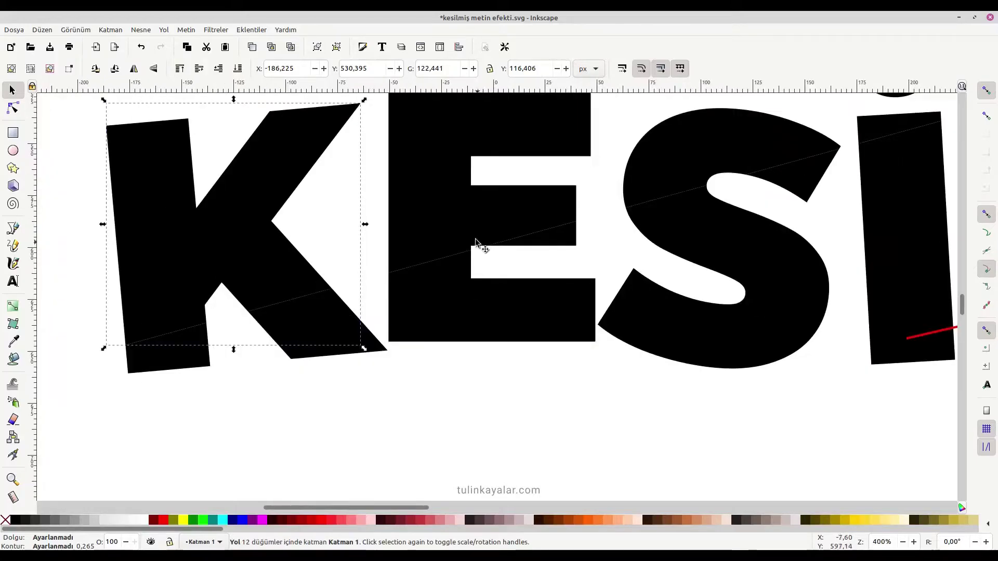
shift+click(441, 190)
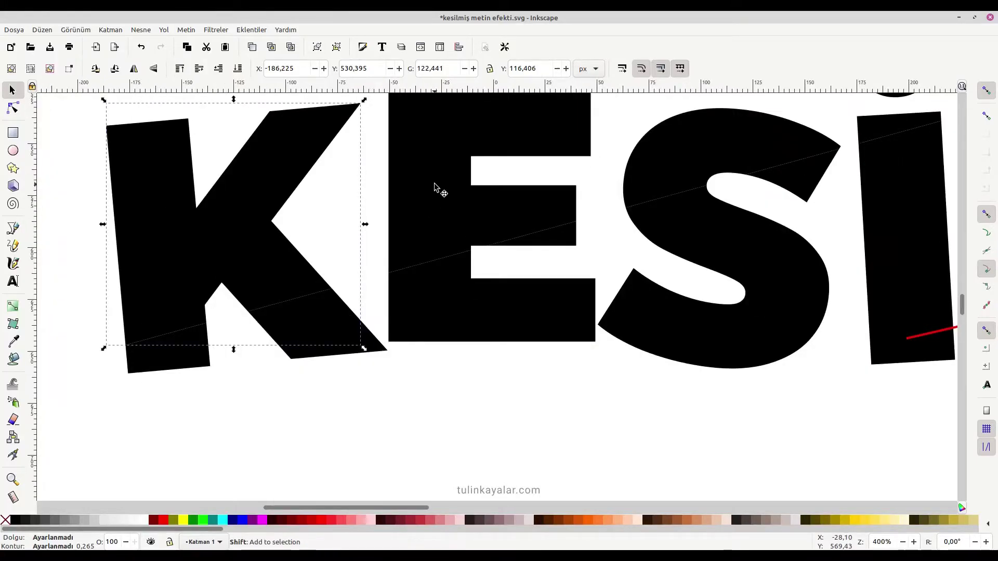
shift+click(658, 186)
key(space)
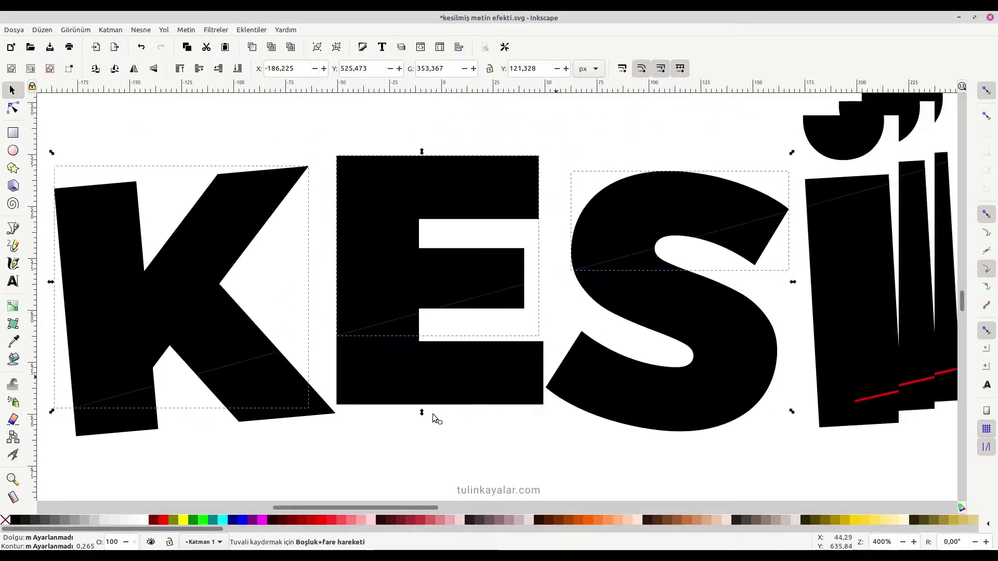
drag(644, 311, 311, 422)
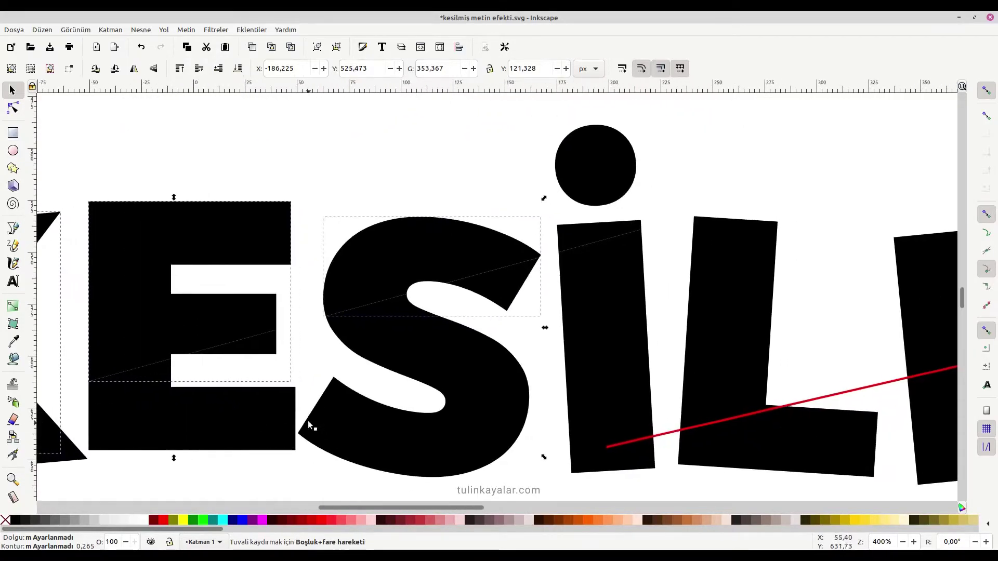
shift+click(568, 229)
shift+click(581, 161)
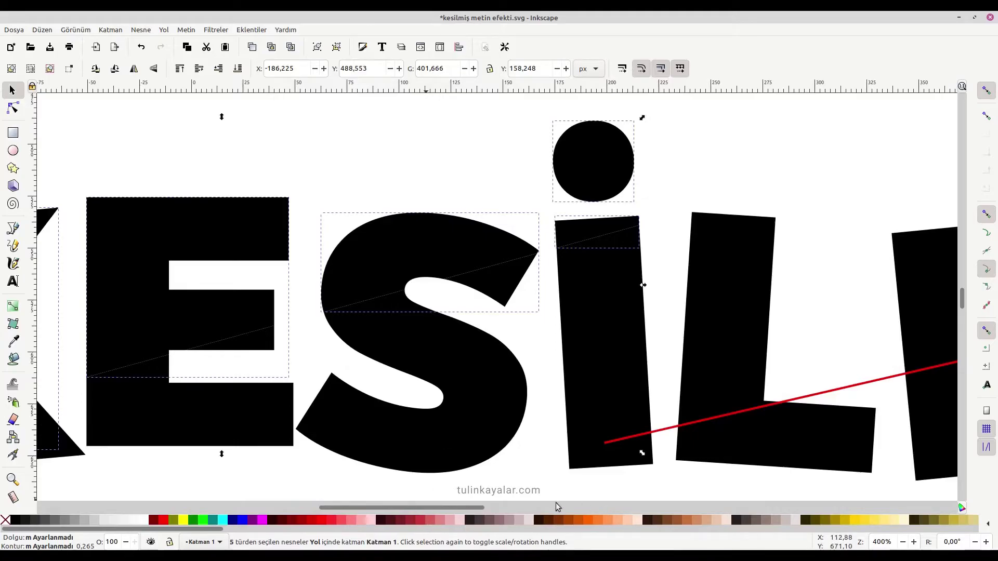
click(183, 519)
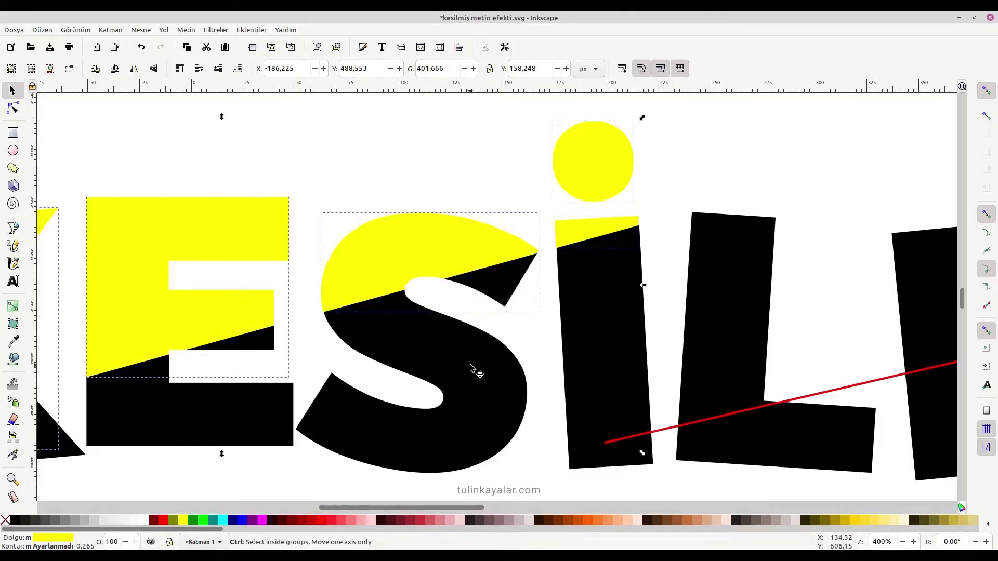
Select the LMİŞ letters together with the second red cut line
ctrl+scroll(473, 366, down, 1)
ctrl+scroll(471, 365, down, 1)
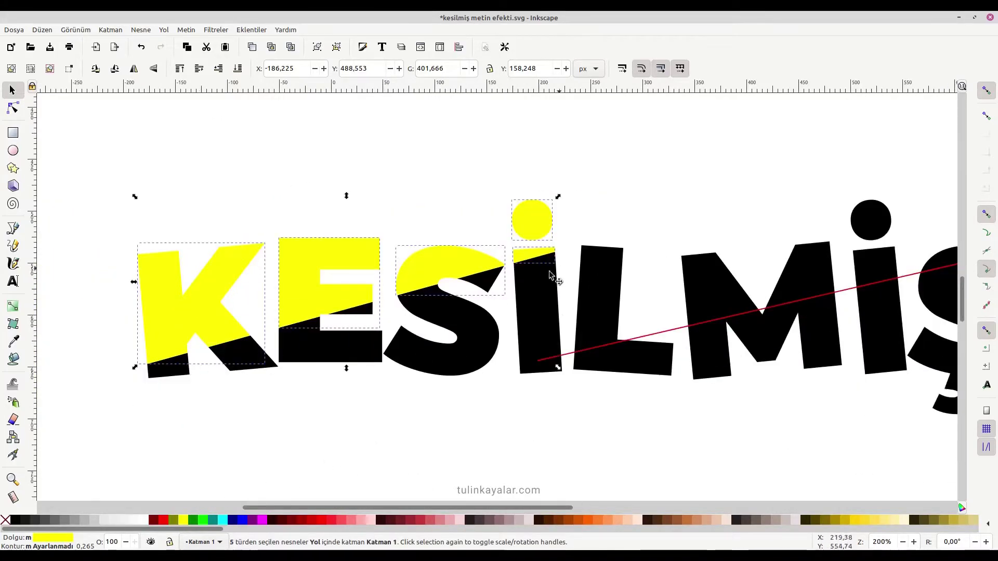
click(435, 437)
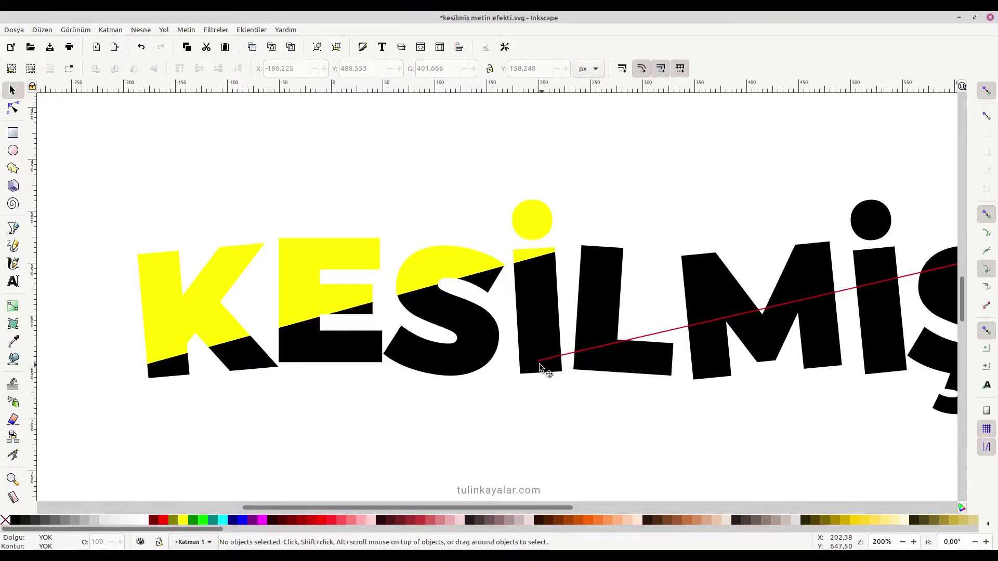
scroll(537, 369, right, 3)
scroll(538, 367, right, 3)
click(581, 283)
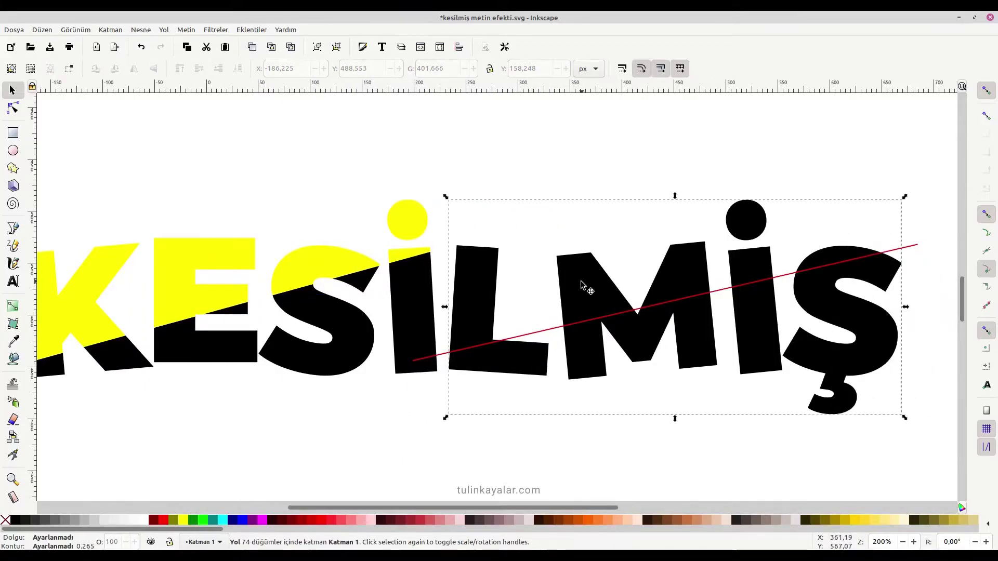
shift+click(441, 356)
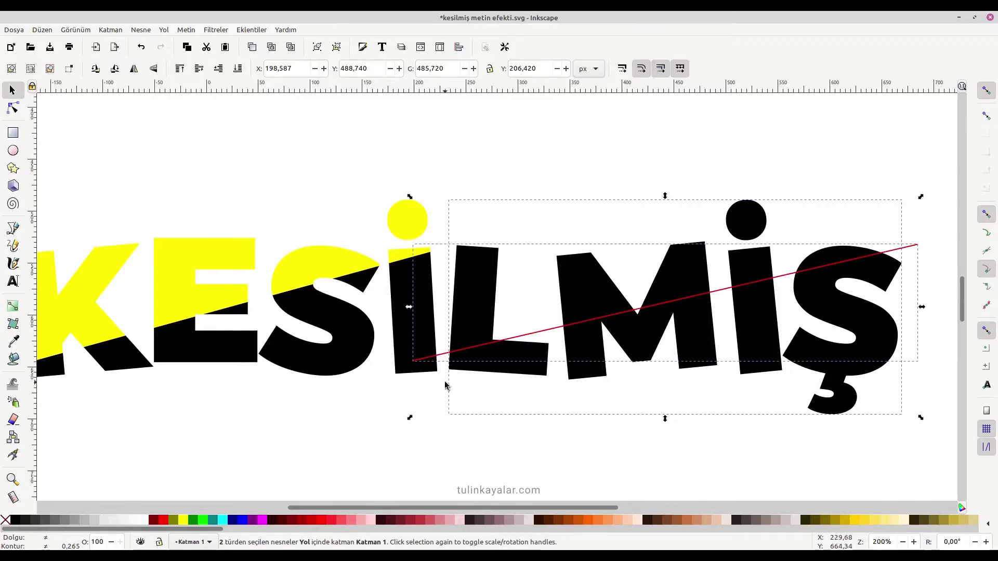
Divide LMİŞ along the second red line with Path > Division
click(163, 29)
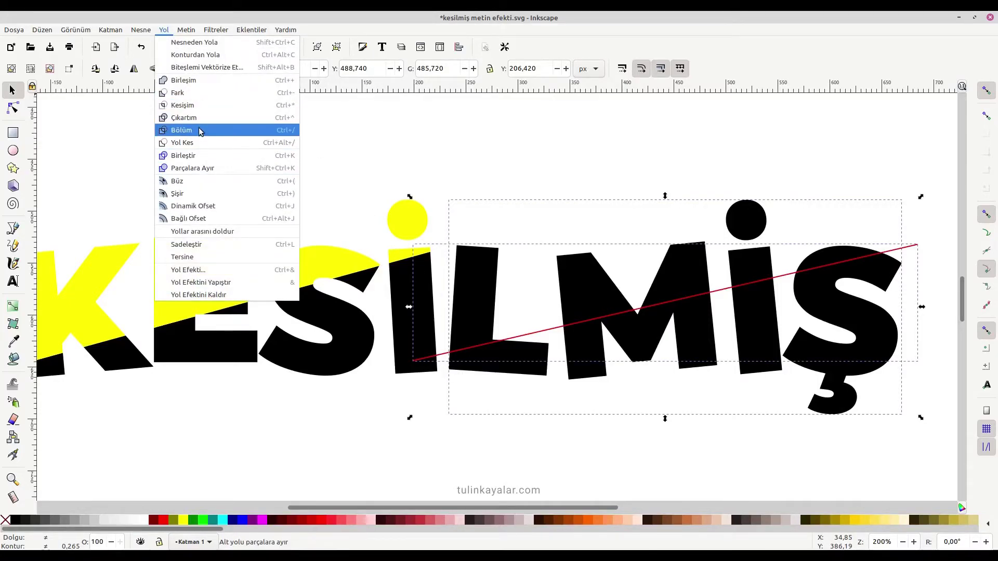
click(200, 130)
key(Escape)
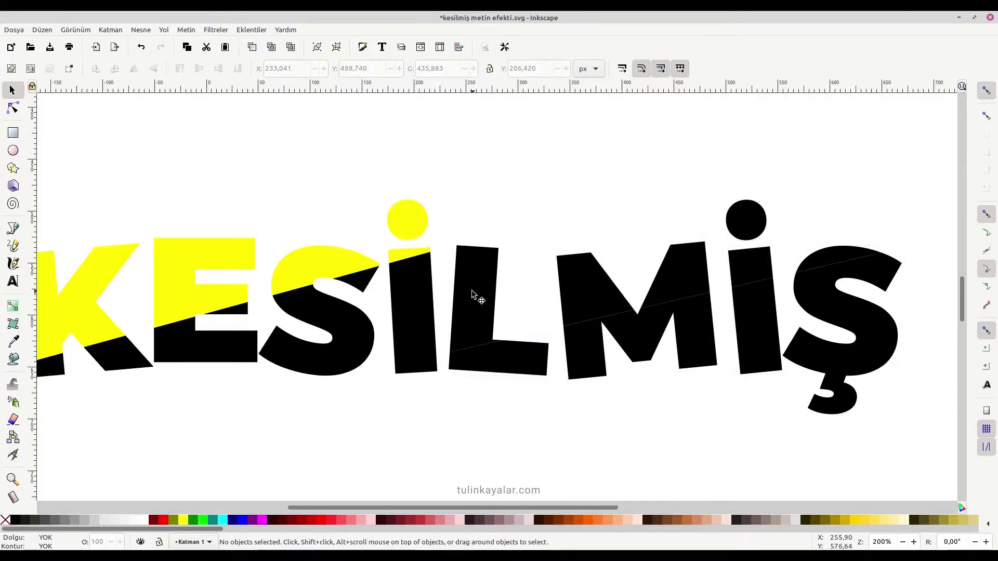
Fill the upper L, M, İ pieces and the İ dot yellow
click(473, 295)
shift+click(582, 276)
shift+click(704, 273)
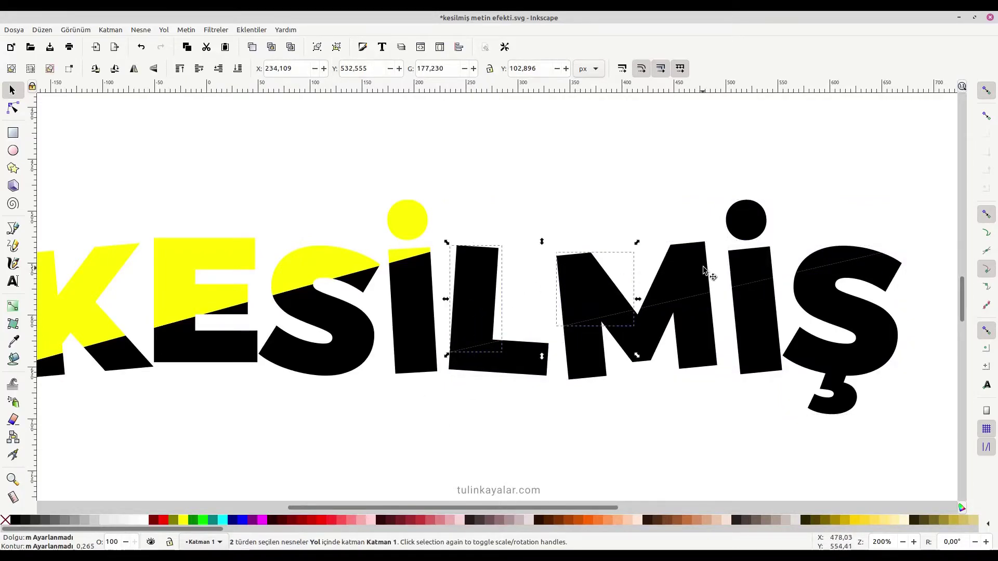
shift+click(738, 267)
shift+click(748, 218)
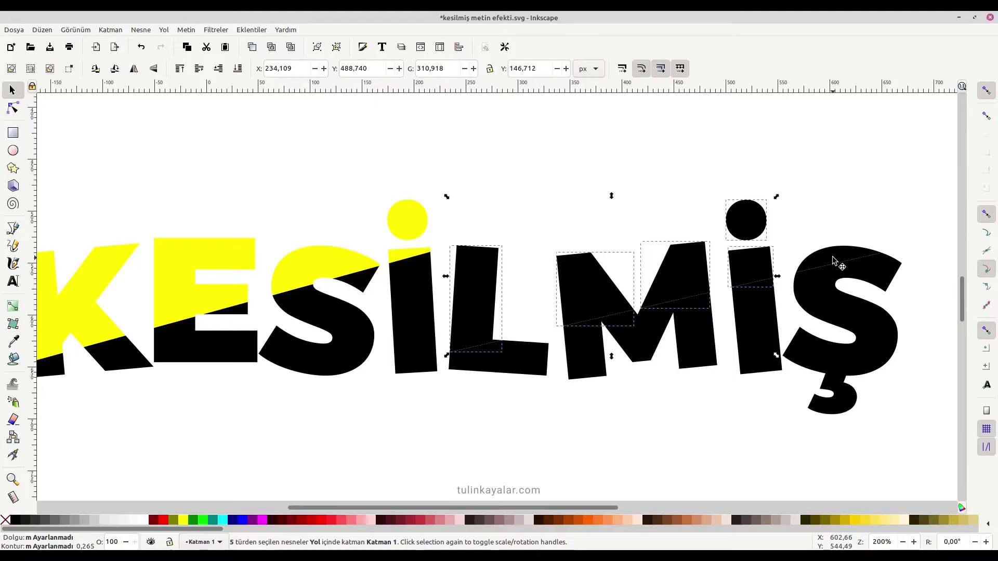
click(183, 520)
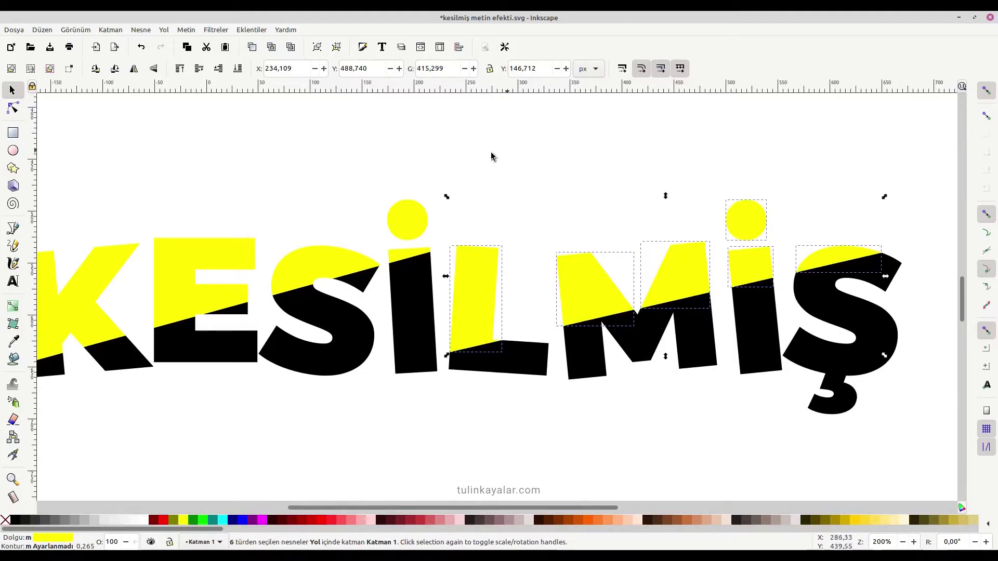
Union the yellow LMİŞ pieces into a single shape
click(164, 30)
click(198, 80)
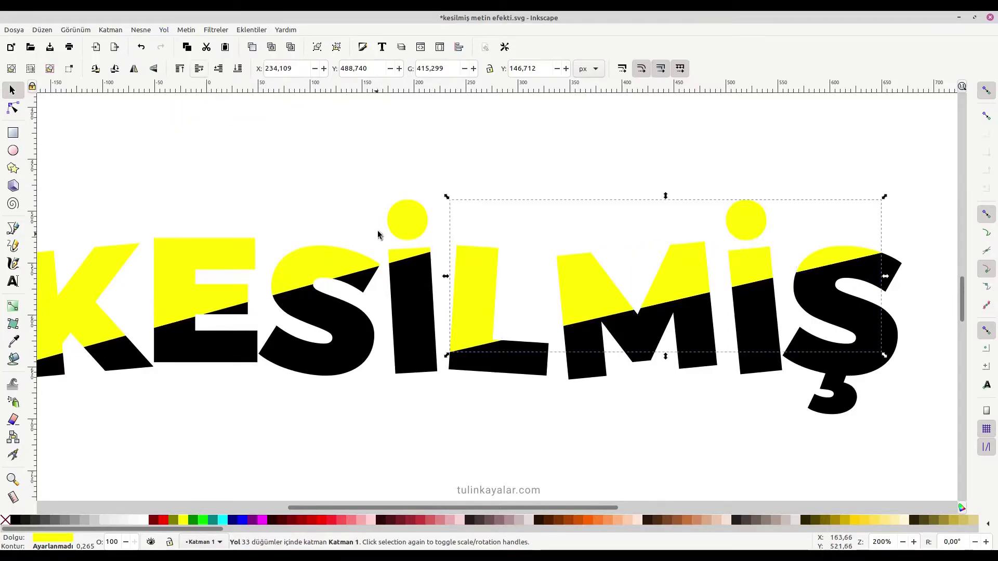
click(407, 219)
Union the five yellow KESİ upper pieces into one shape
shift+click(400, 257)
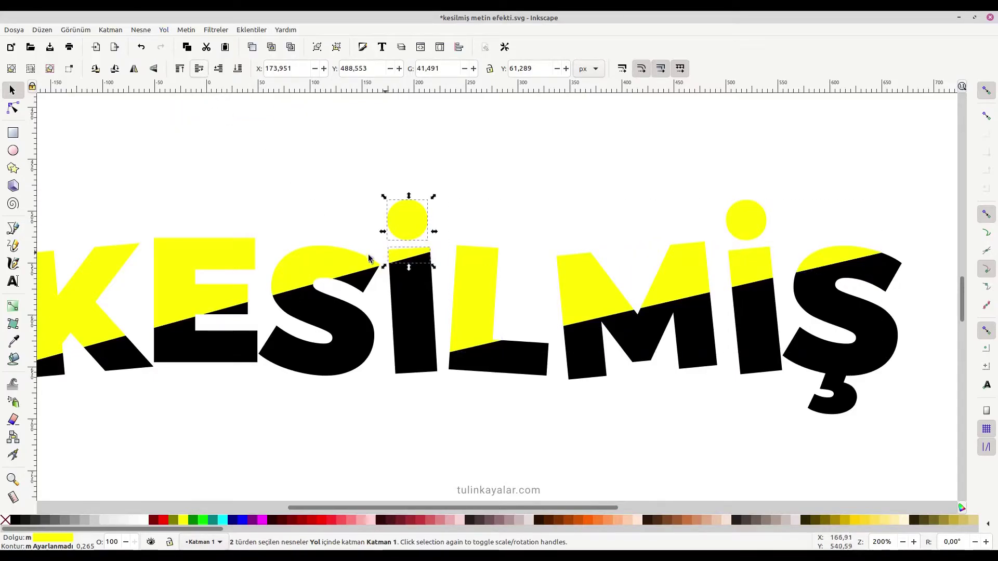
shift+click(312, 261)
shift+click(220, 253)
shift+click(100, 277)
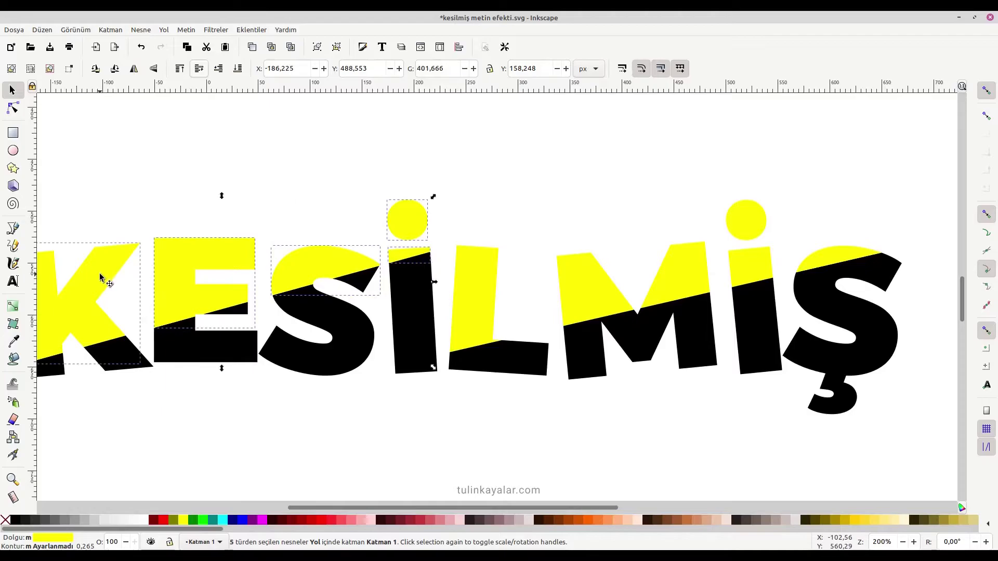
click(164, 30)
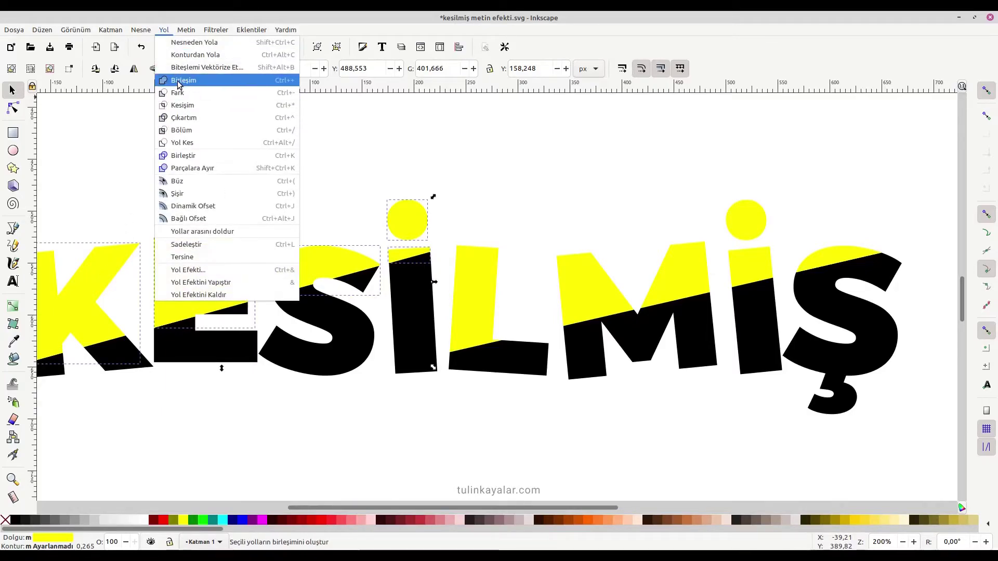
click(198, 80)
Union the four black lower L, M, İ and Ş pieces into one shape
click(537, 368)
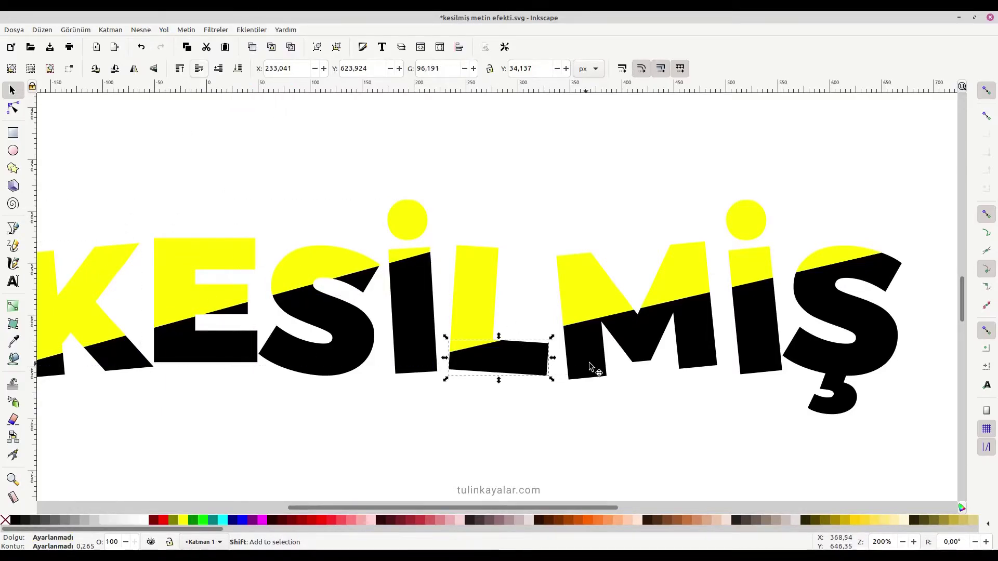
shift+click(692, 347)
shift+click(761, 337)
shift+click(832, 358)
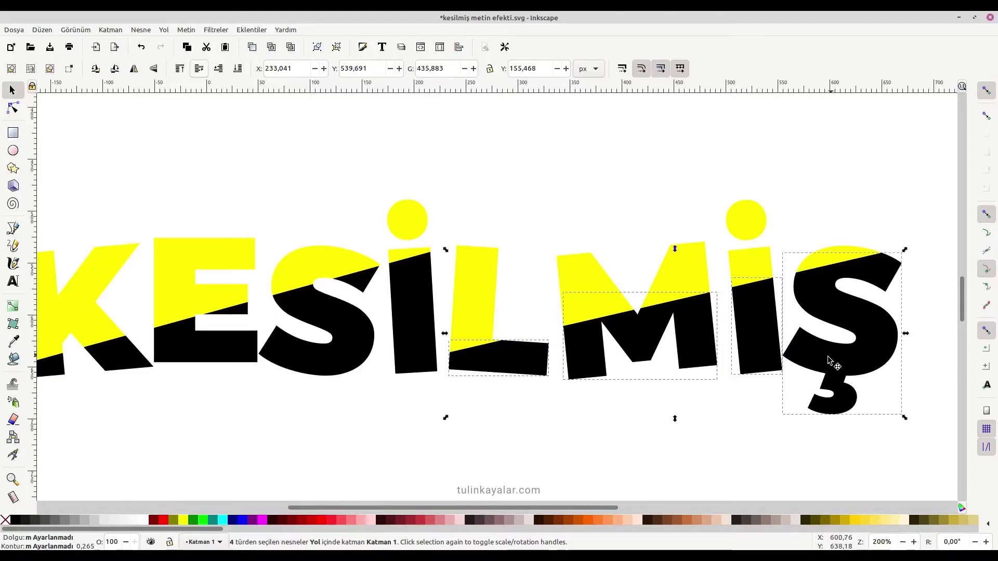
click(164, 29)
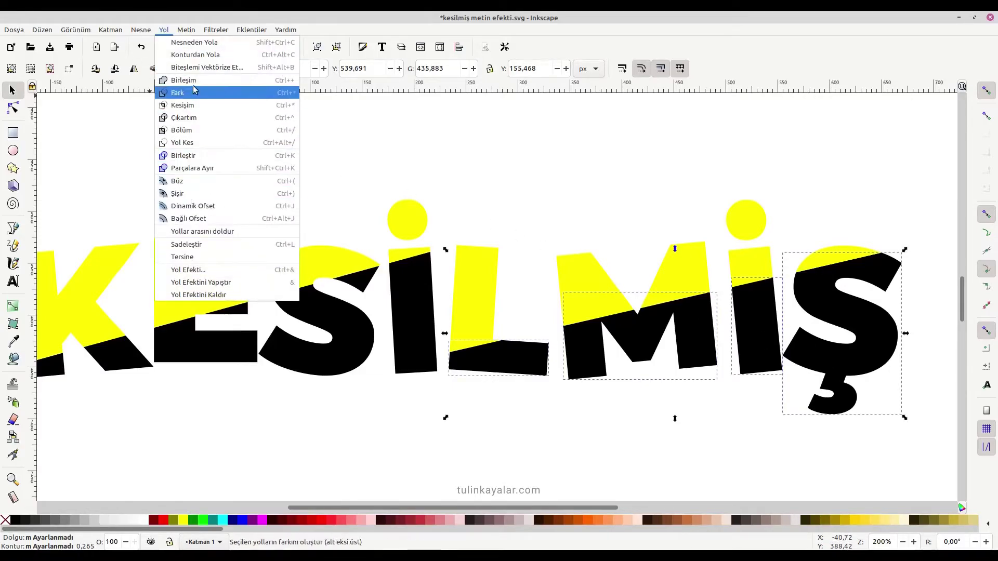
click(198, 80)
Union the seven black lower pieces of K, E, S and İ into one shape
click(338, 339)
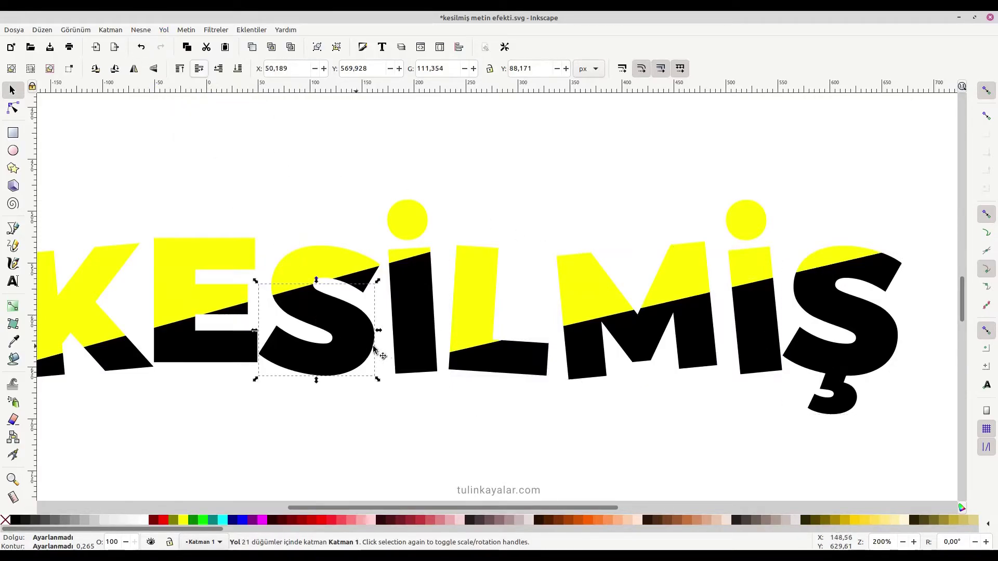
shift+click(410, 345)
shift+click(237, 338)
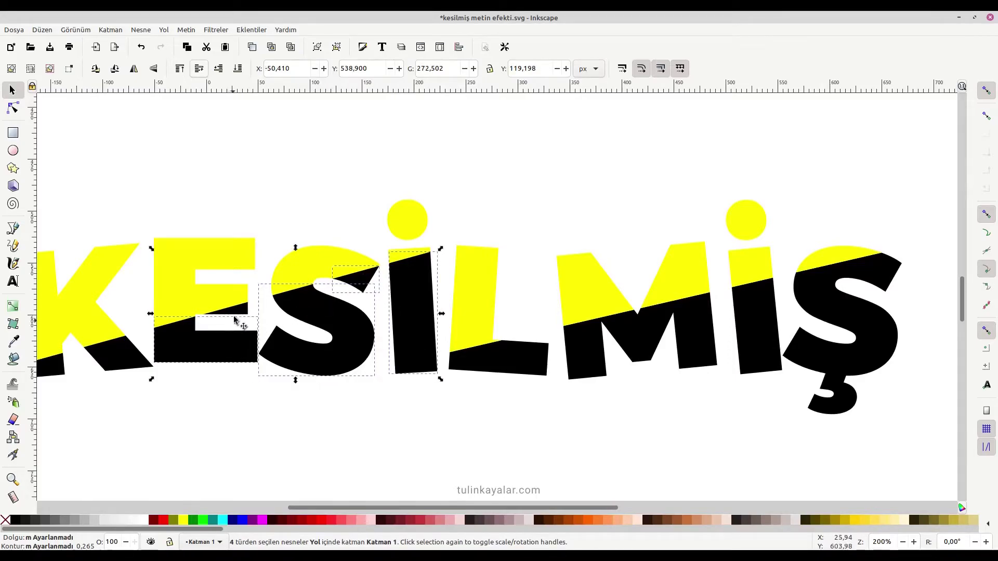
scroll(228, 343, left, 4)
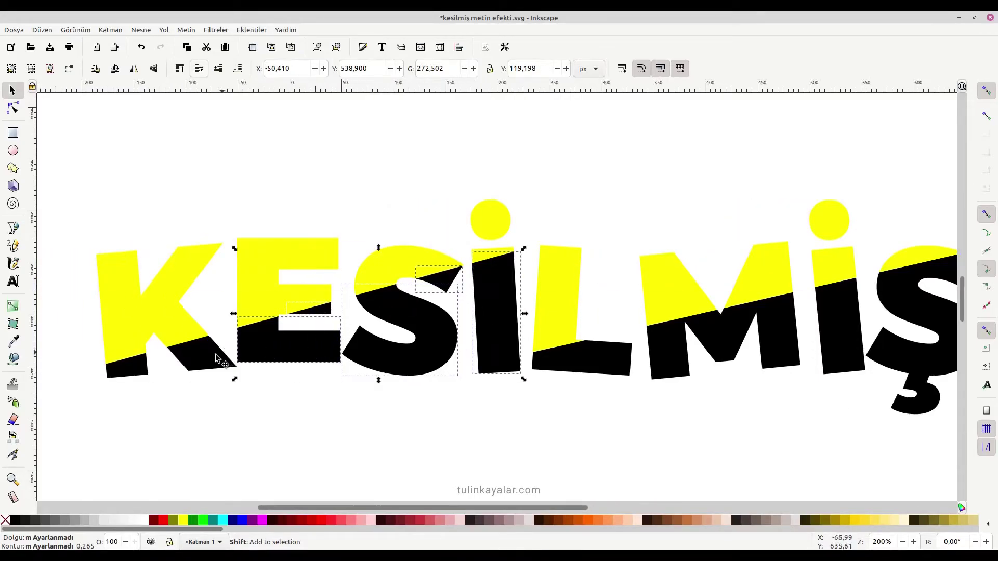
shift+click(217, 359)
shift+click(140, 369)
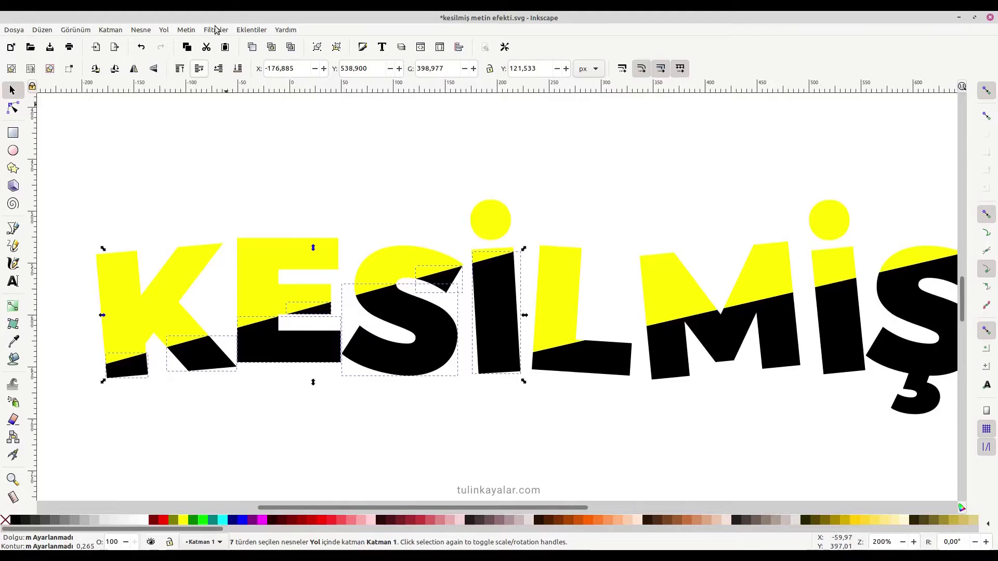
click(164, 30)
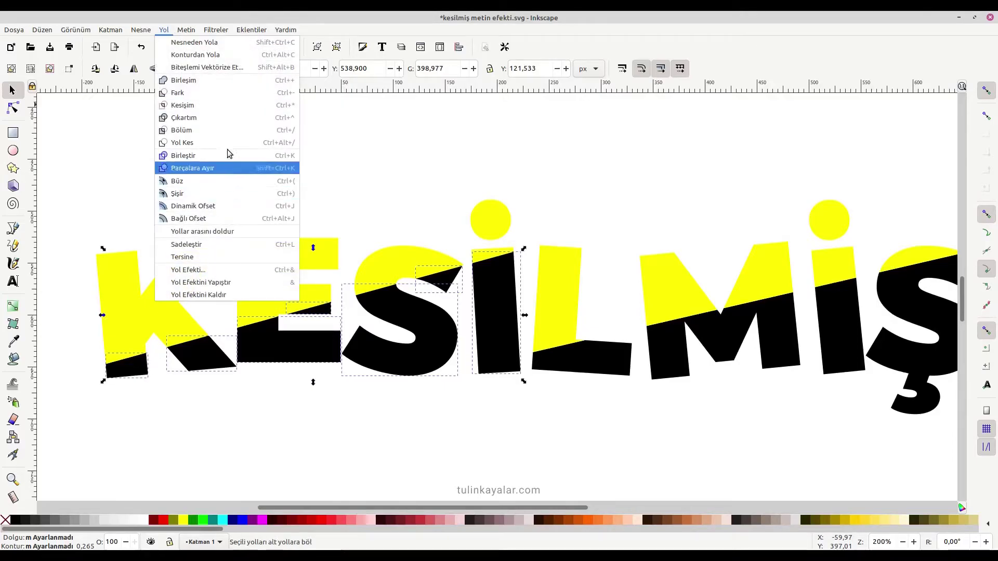
click(200, 84)
key(Escape)
ctrl+scroll(443, 374, down, 2)
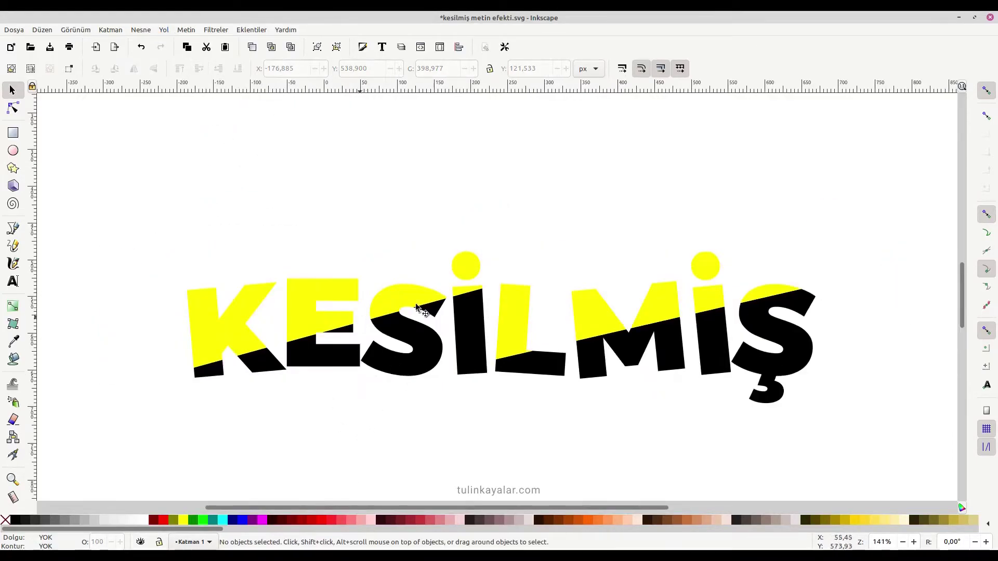
Draw a rectangle with no outline and a blue fill
key(r)
drag(288, 153, 447, 269)
shift+click(5, 520)
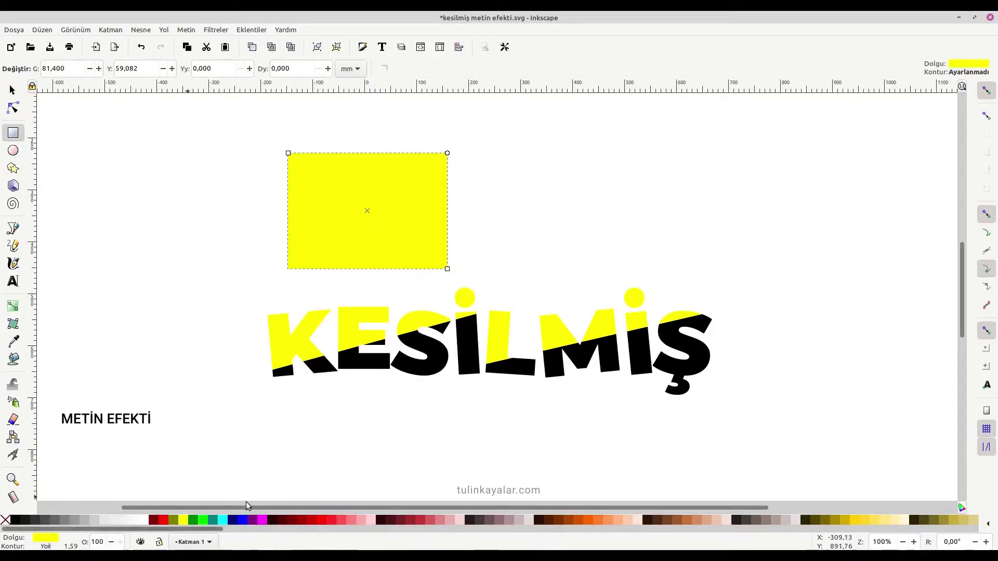
scroll(372, 522, down, 5)
scroll(386, 524, down, 3)
click(448, 522)
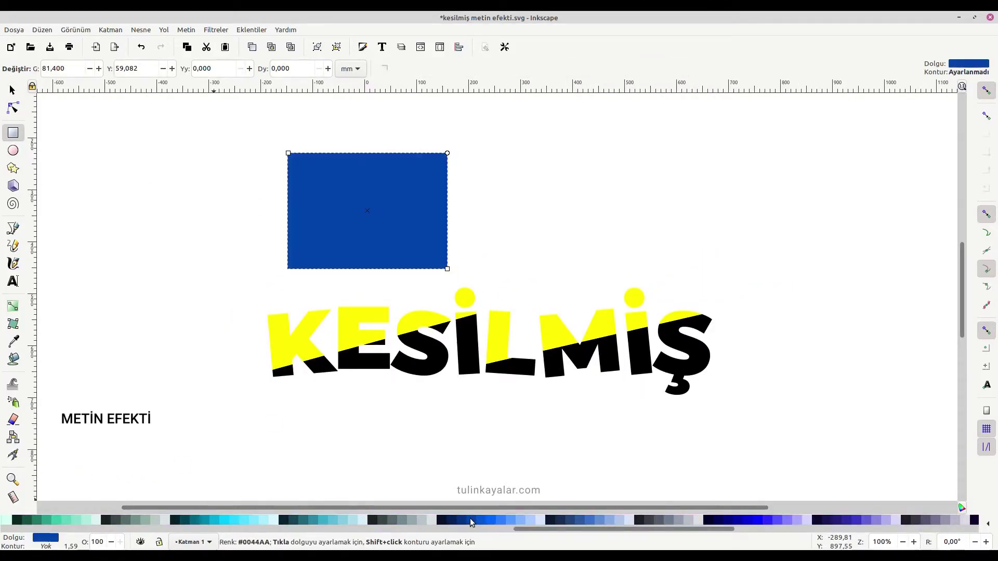
Send the blue rectangle behind and enlarge it to cover the whole lettering
key(s)
drag(450, 272, 613, 386)
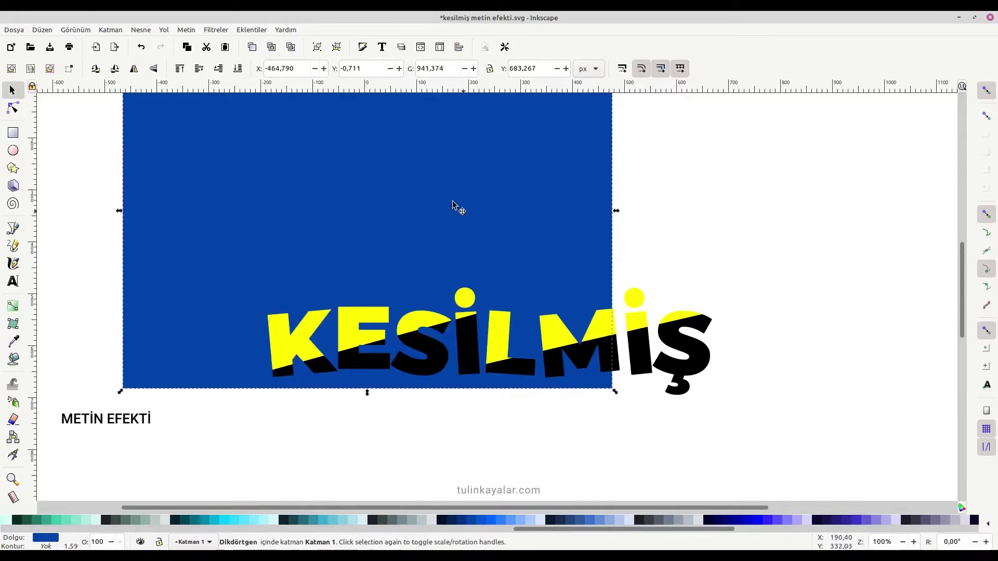
drag(452, 201, 572, 297)
drag(737, 307, 813, 308)
key(Escape)
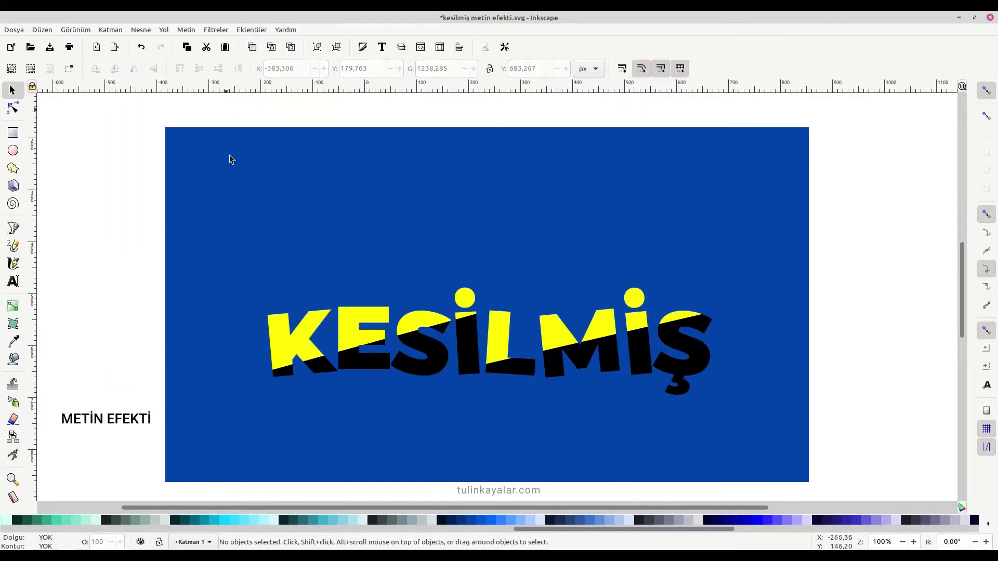
drag(695, 357, 691, 292)
key(Escape)
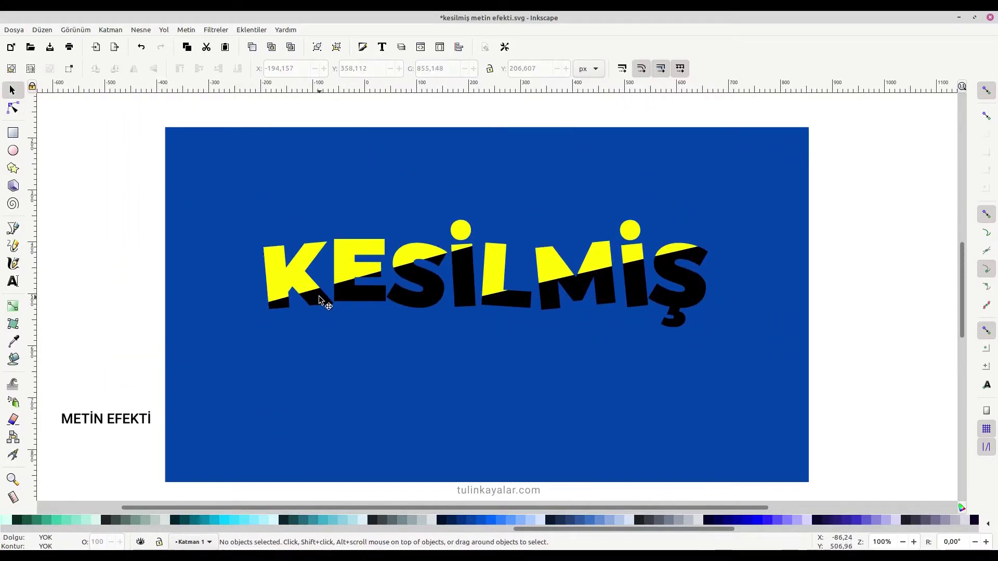
Turn the black lower halves of KESİ and LMİŞ white
click(322, 299)
shift+click(511, 308)
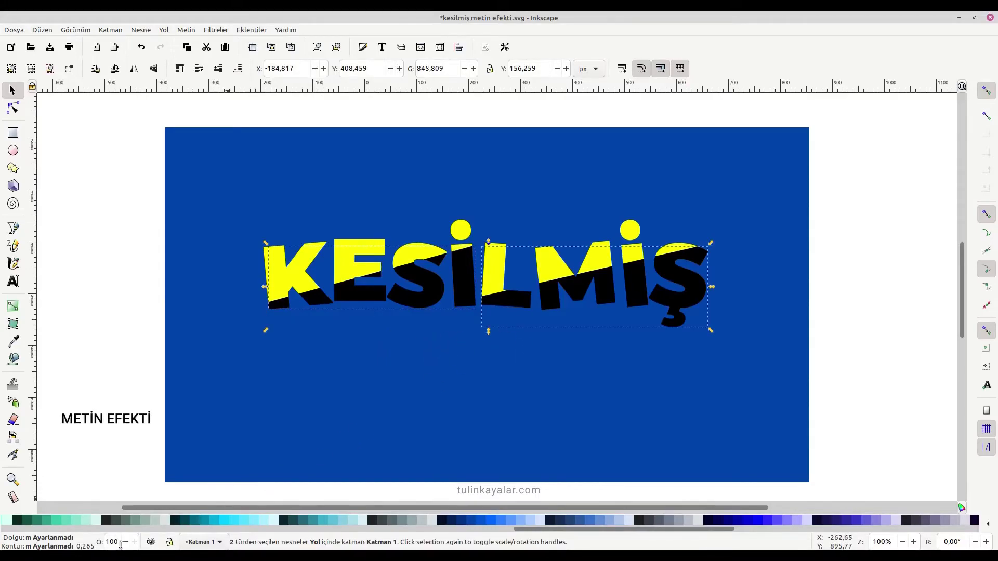
click(88, 528)
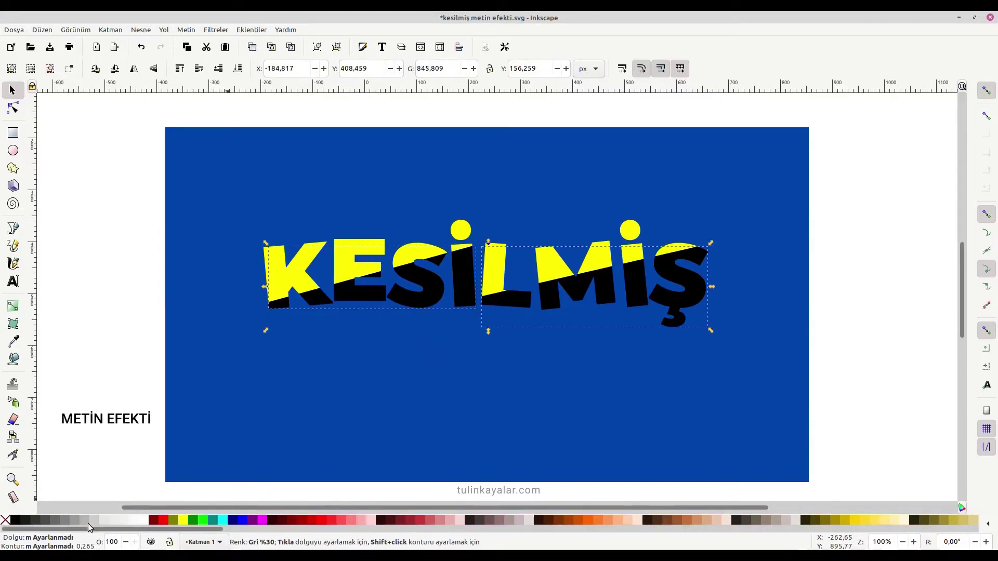
click(145, 521)
click(102, 341)
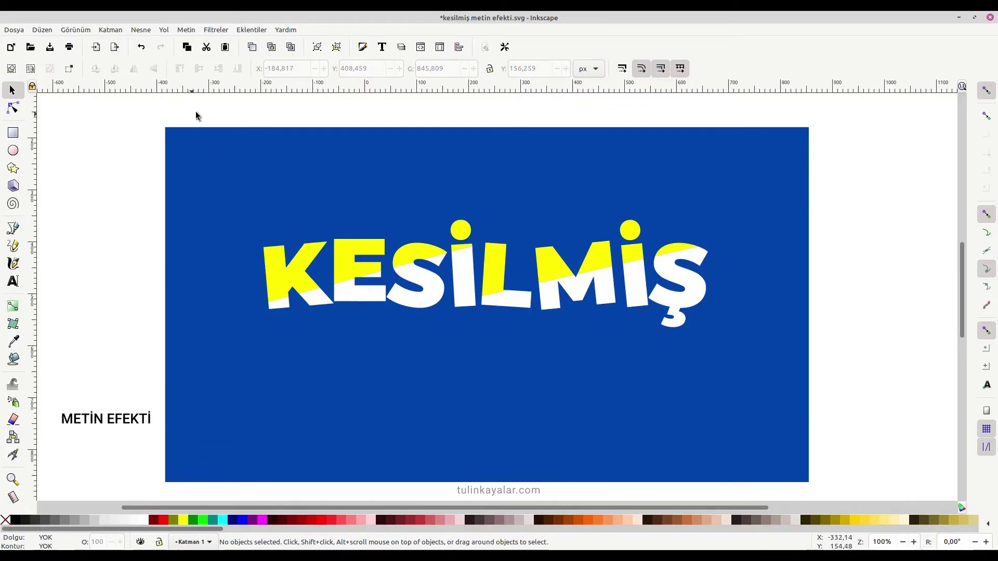
Nudge the yellow KESİ upper part up and to the right
ctrl+scroll(388, 266, up, 1)
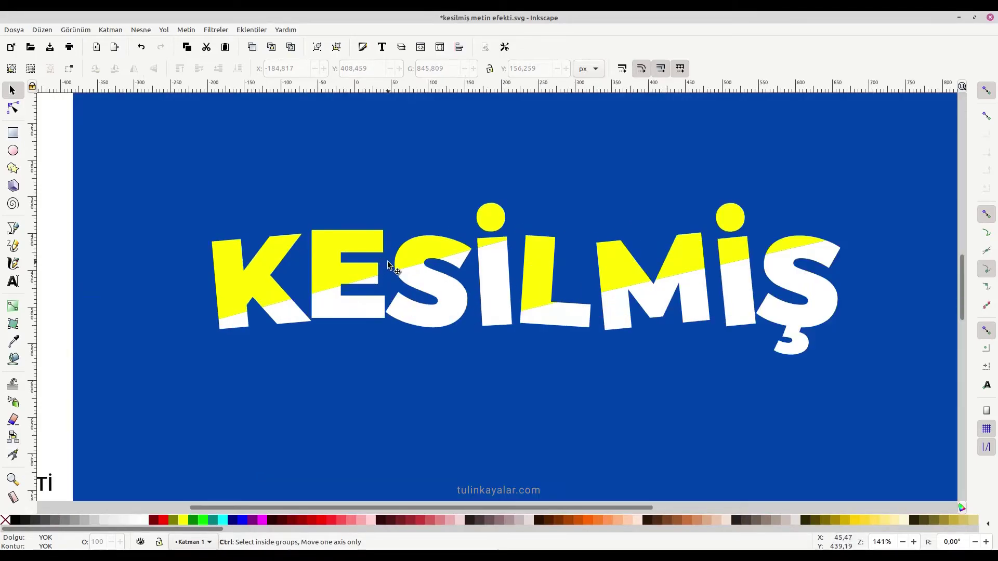
click(370, 272)
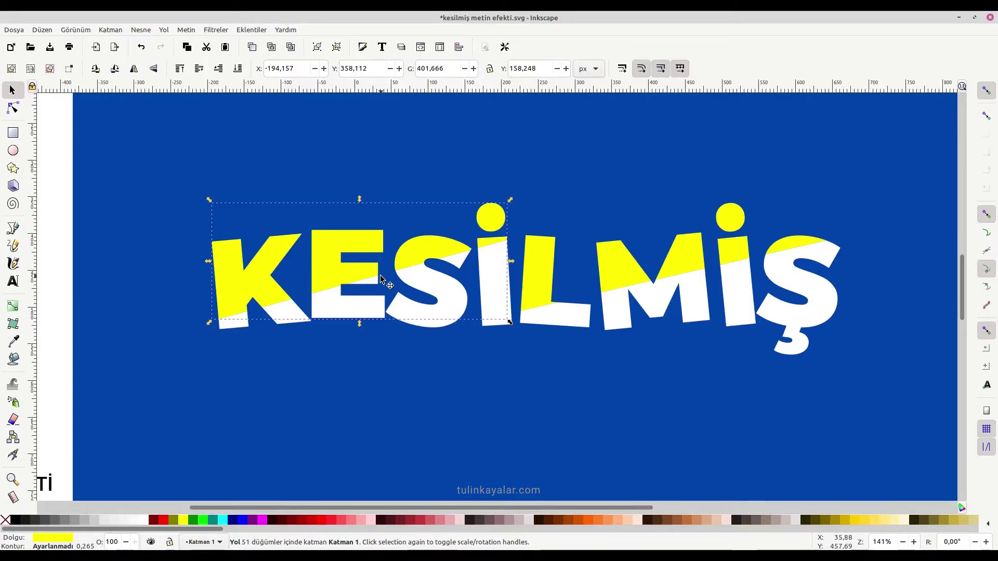
key(Up)
key(Up)
key(Up)
key(Right)
key(Right)
key(Right)
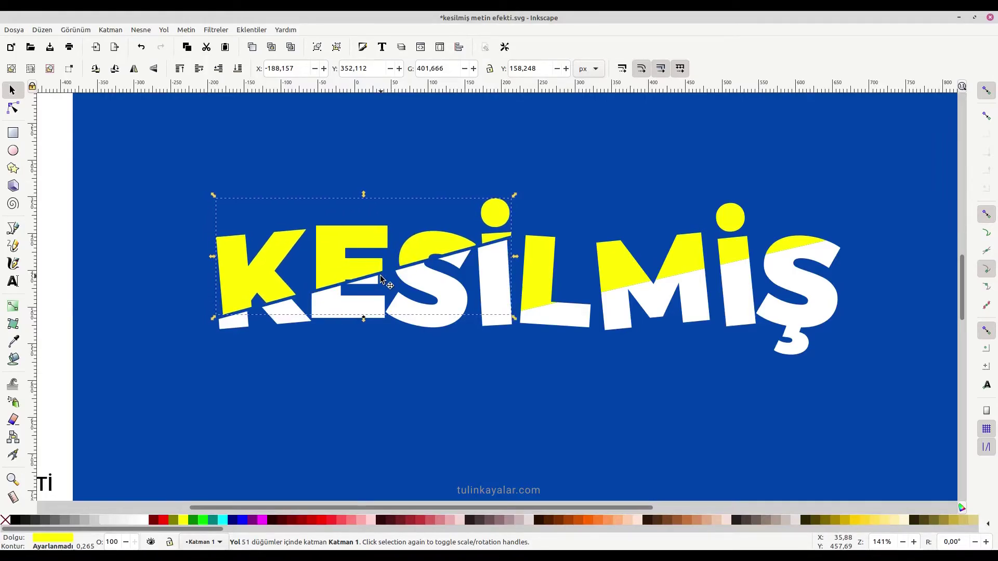
key(Up)
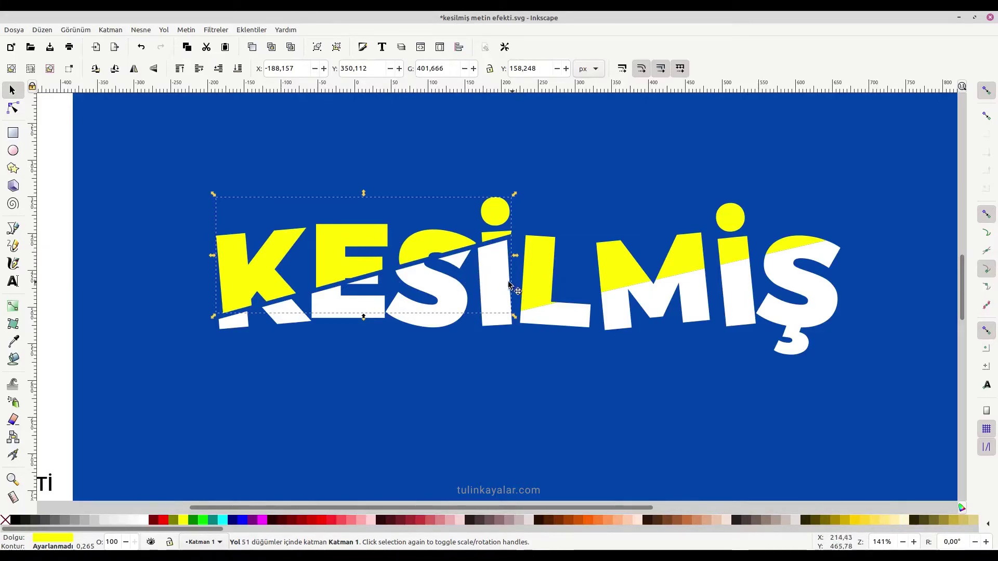
Nudge the yellow LMİŞ upper part upward and sideways off its base
click(540, 305)
key(Right)
key(Right)
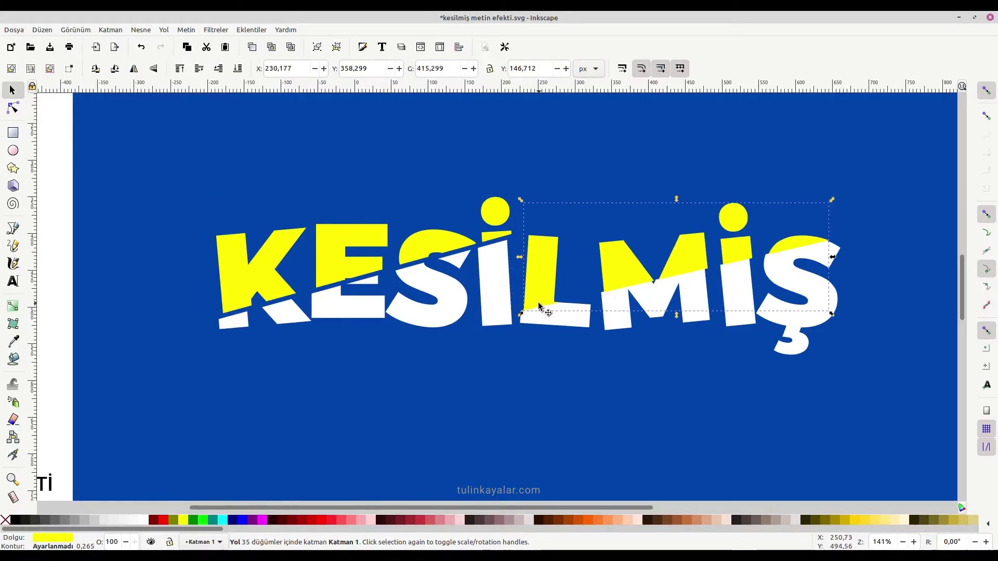
key(Left)
key(Left)
key(Up)
key(Up)
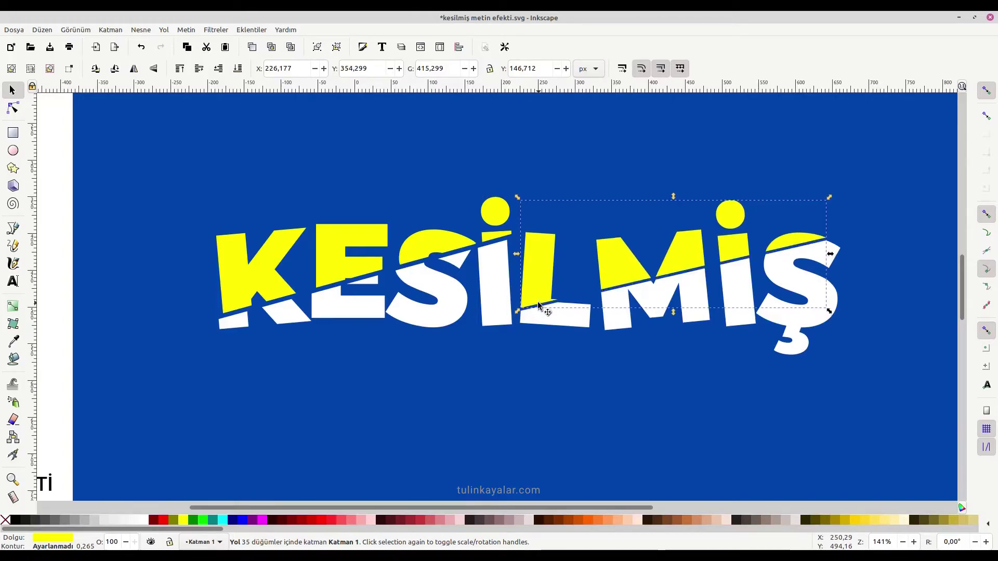
key(Up)
key(Up)
key(Right)
key(Right)
key(Up)
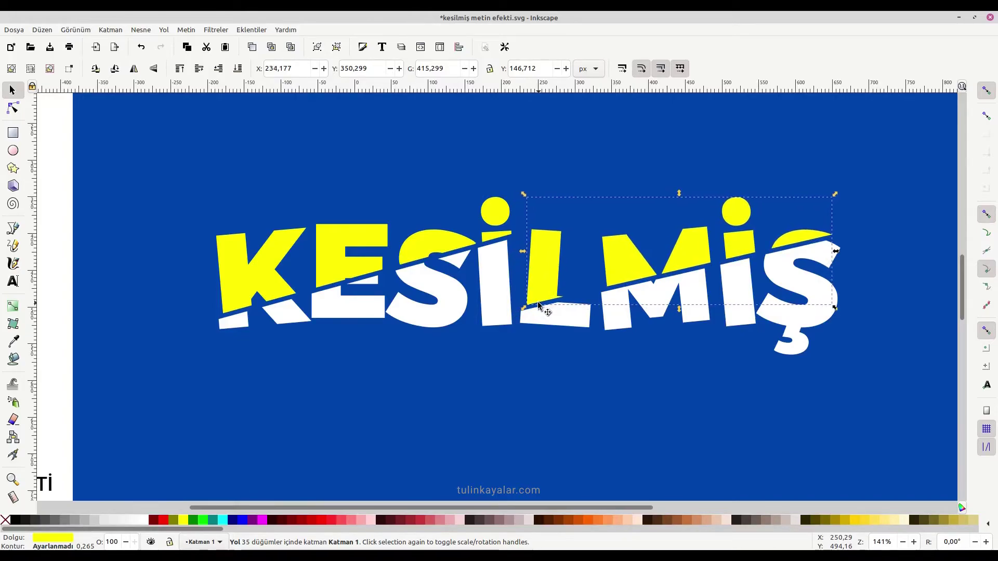
key(Right)
key(Right)
key(Right)
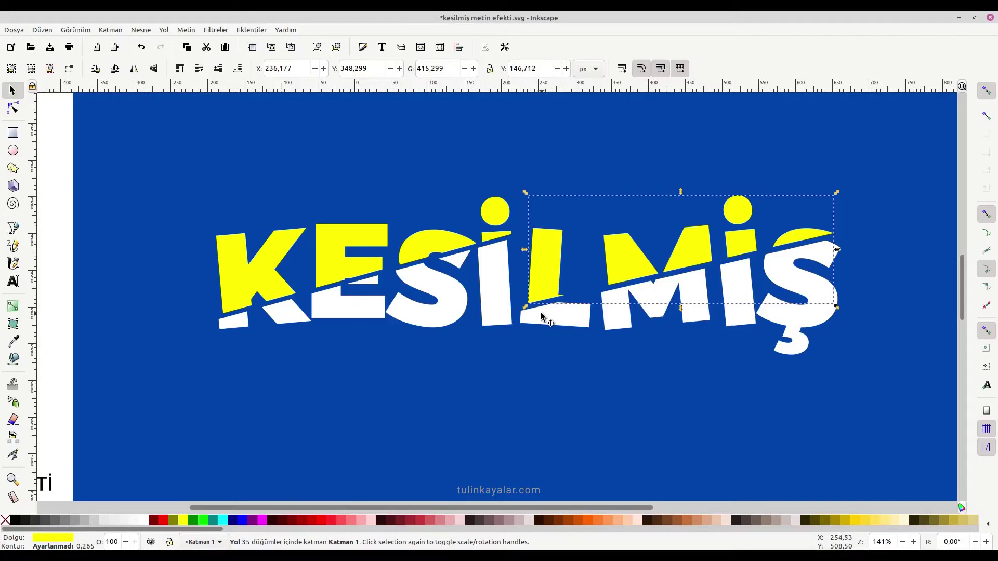
Slightly rotate and reposition both yellow upper parts so they look sliced off
click(500, 285)
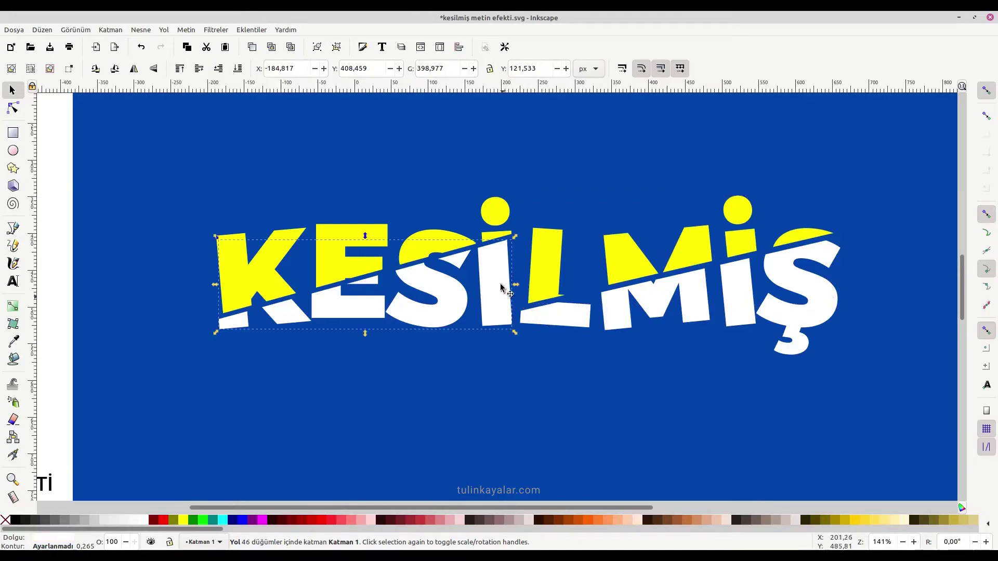
click(496, 213)
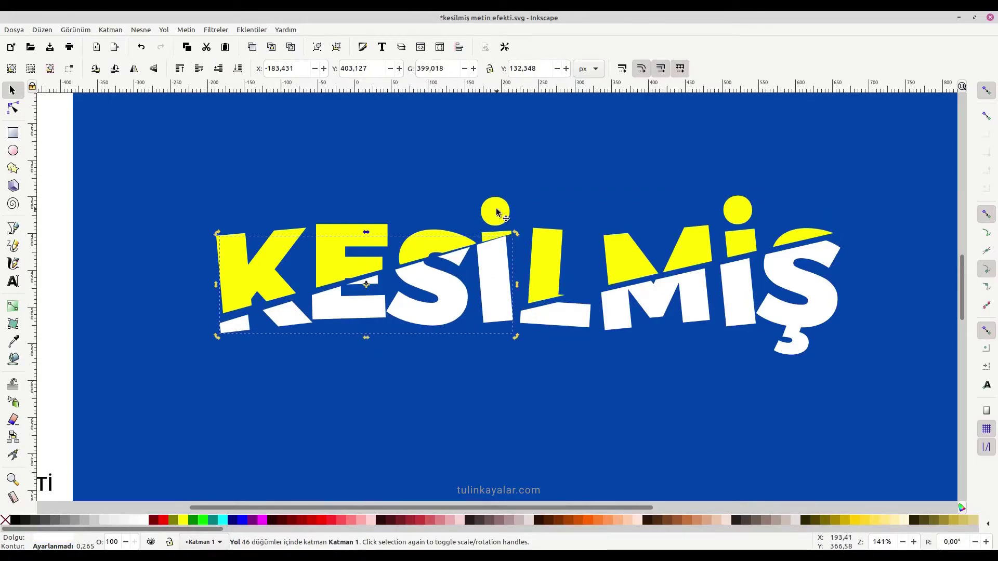
drag(516, 198, 484, 208)
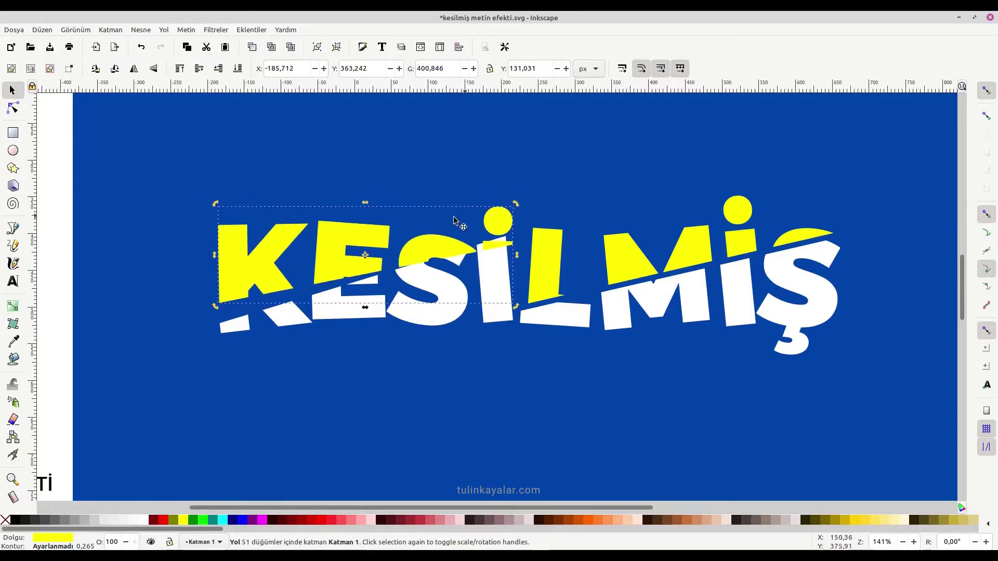
drag(422, 234, 417, 226)
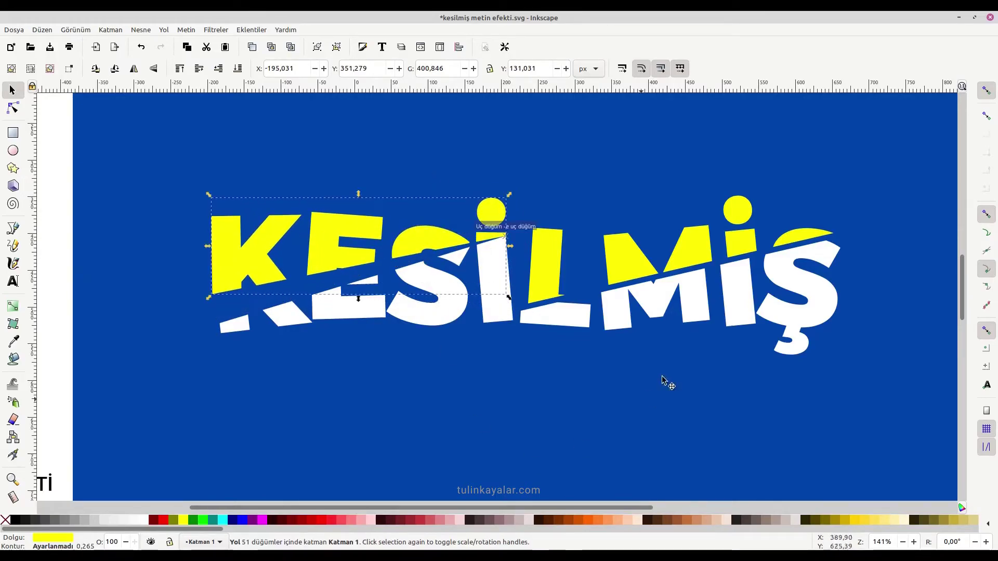
click(632, 258)
drag(835, 193, 832, 188)
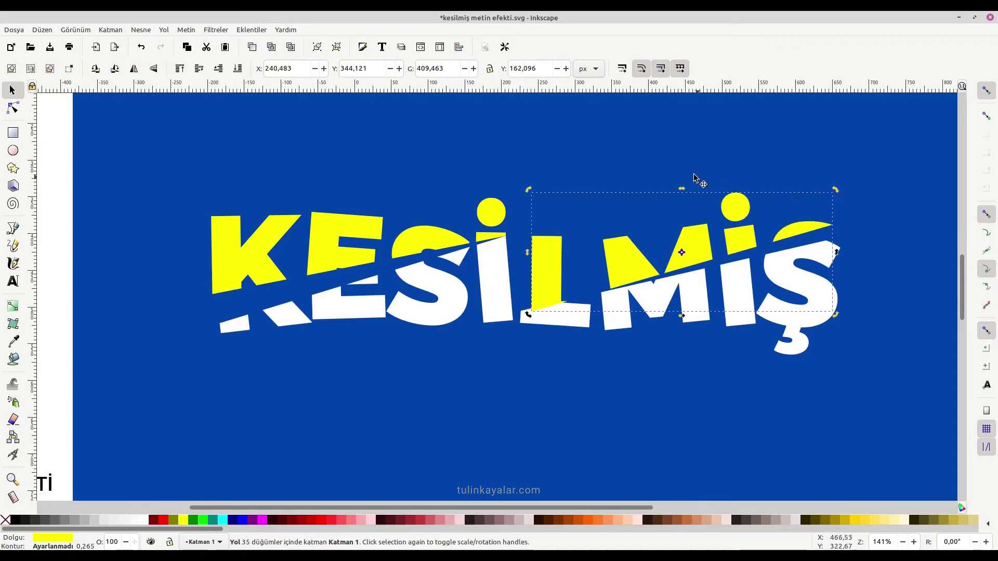
drag(623, 263, 604, 260)
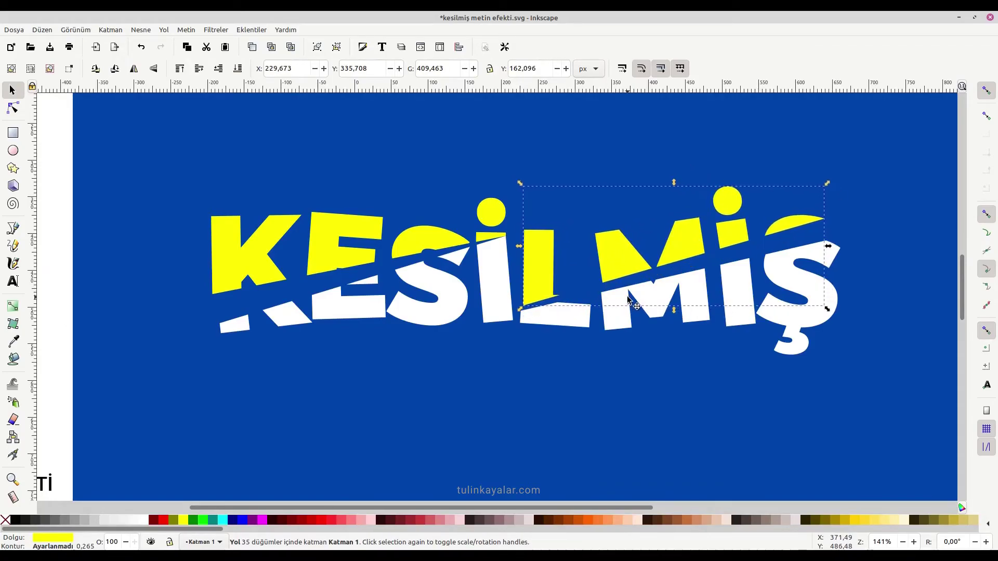
scroll(578, 328, down, 1)
Group the two LMİŞ pieces together
click(282, 158)
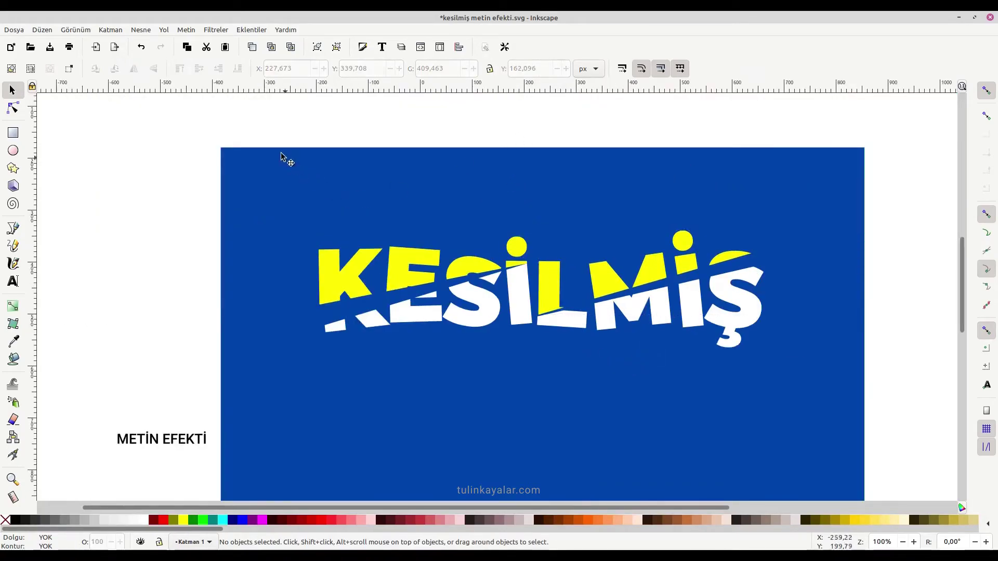
drag(262, 126, 536, 352)
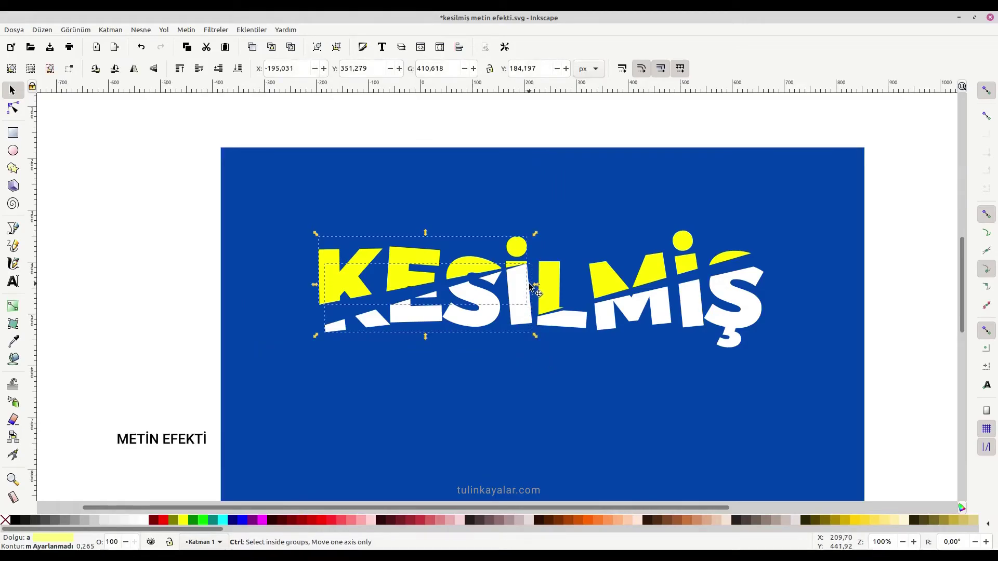
mouse_move(522, 123)
mouse_down()
mouse_move(692, 340)
mouse_move(778, 385)
mouse_up()
key(ctrl+g)
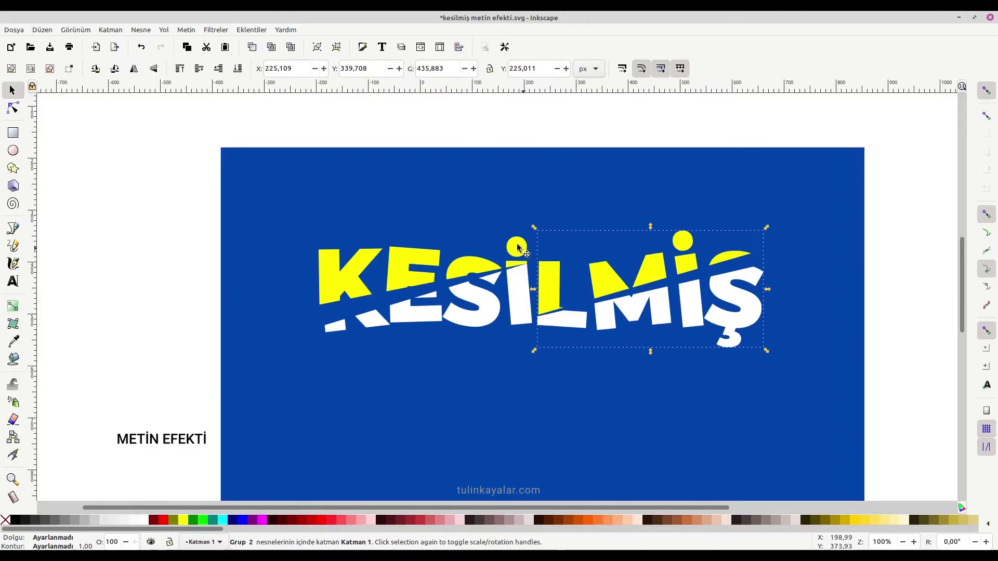
Rotate KESİ slightly counter-clockwise and LMİŞ slightly the opposite way
click(503, 259)
click(512, 250)
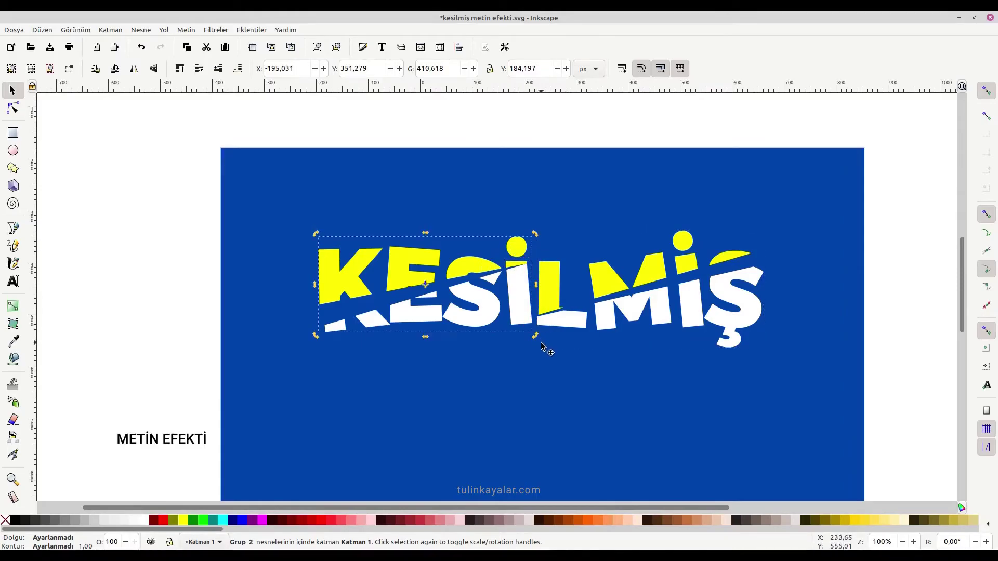
drag(536, 339, 539, 331)
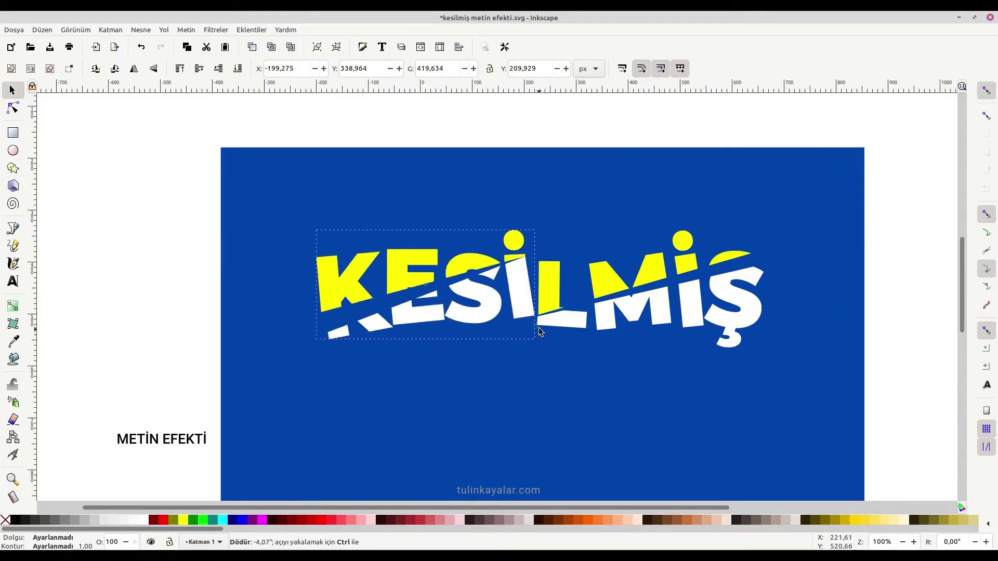
drag(530, 127, 801, 370)
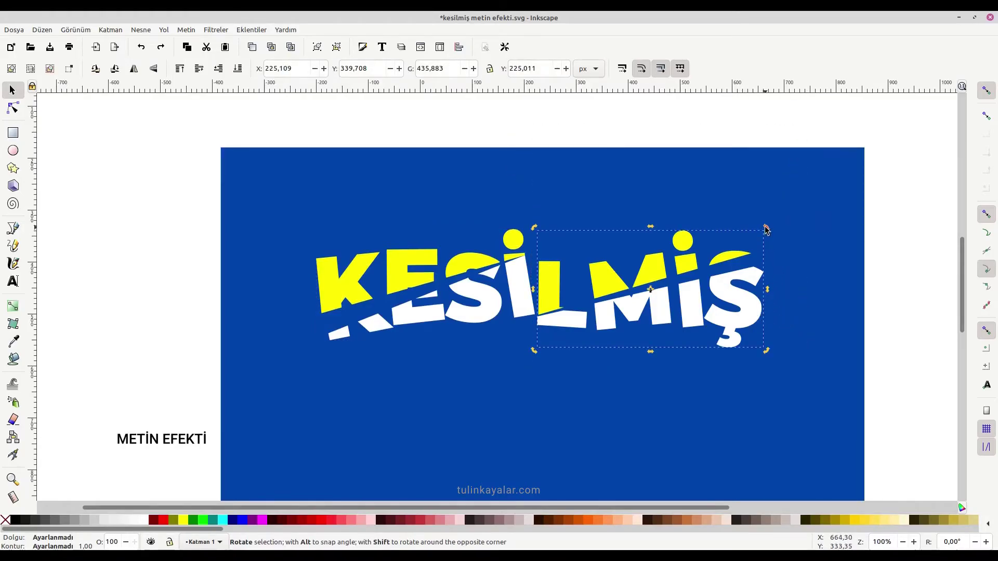
drag(766, 230, 772, 250)
click(673, 363)
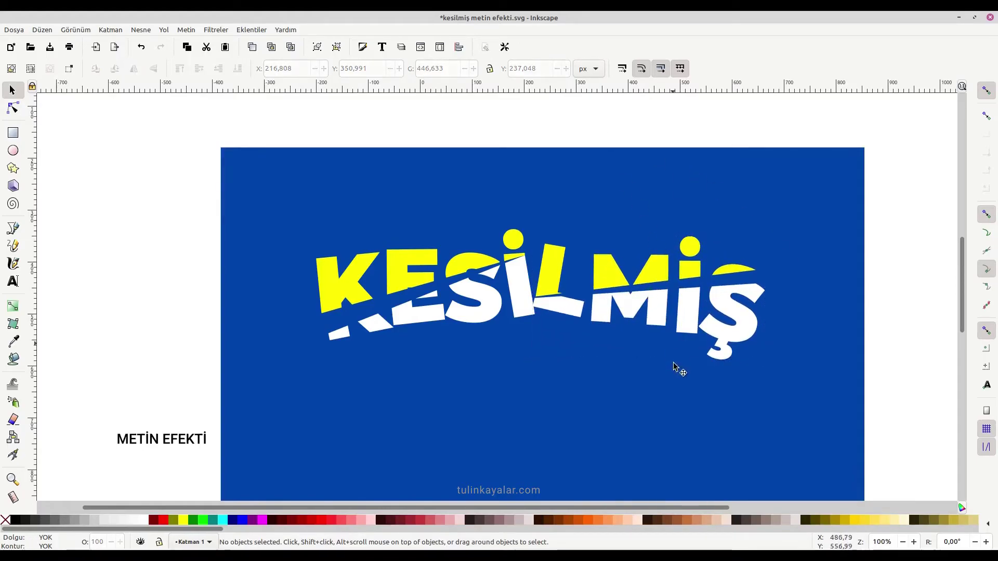
scroll(603, 376, down, 1)
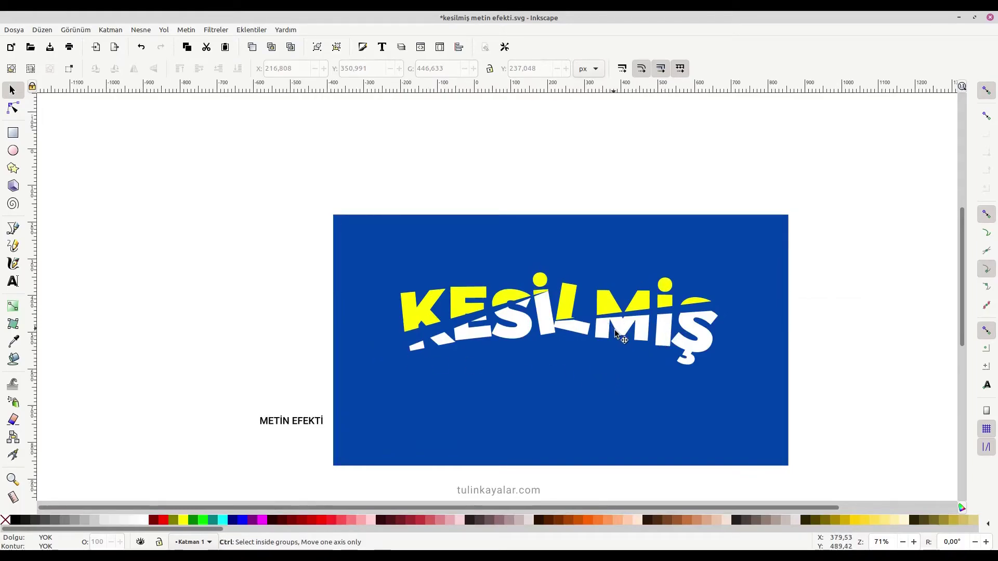
Move METİN EFEKTİ under the title, enlarge it and colour it yellow
scroll(614, 332, down, 1)
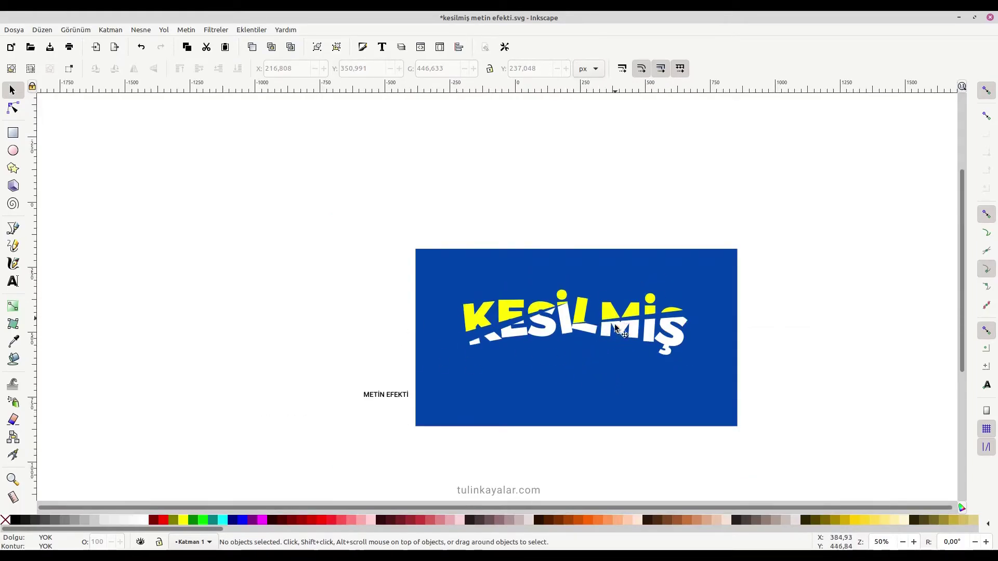
key(ctrl)
scroll(654, 335, up, 1)
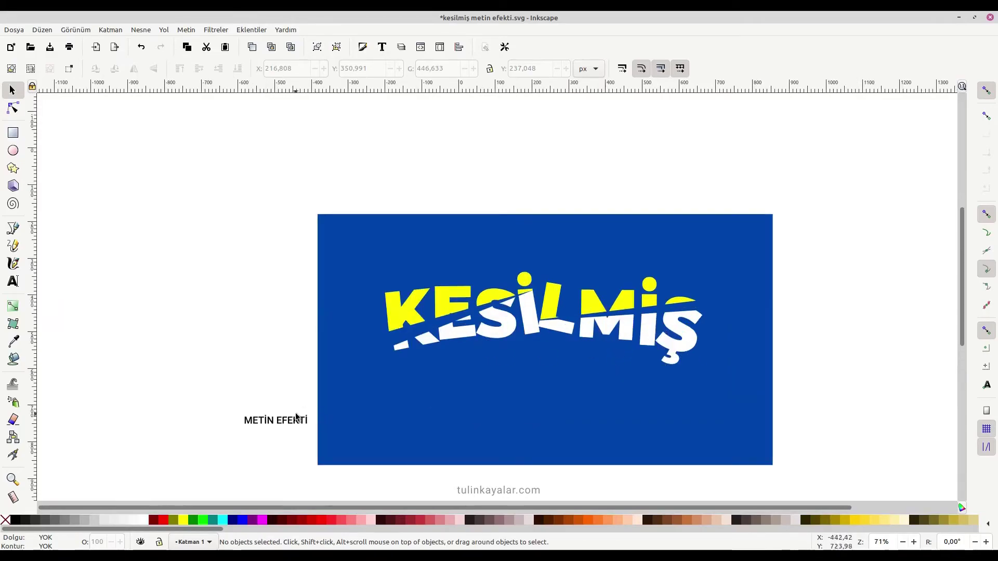
click(306, 419)
mouse_move(296, 424)
mouse_down()
mouse_move(572, 363)
mouse_move(630, 391)
mouse_up()
click(864, 519)
Centre METİN EFEKTİ horizontally on the blue background
shift+click(630, 390)
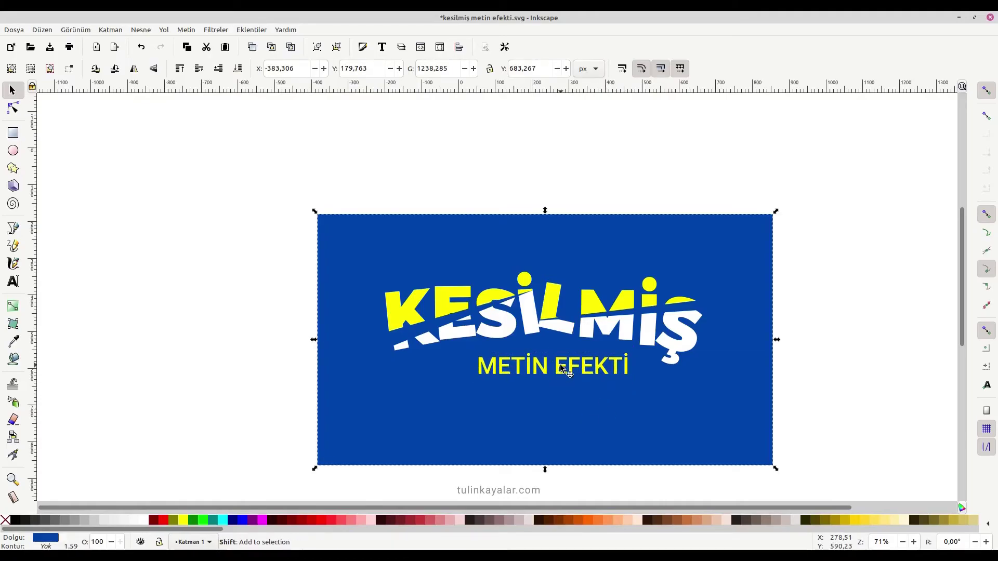
click(459, 47)
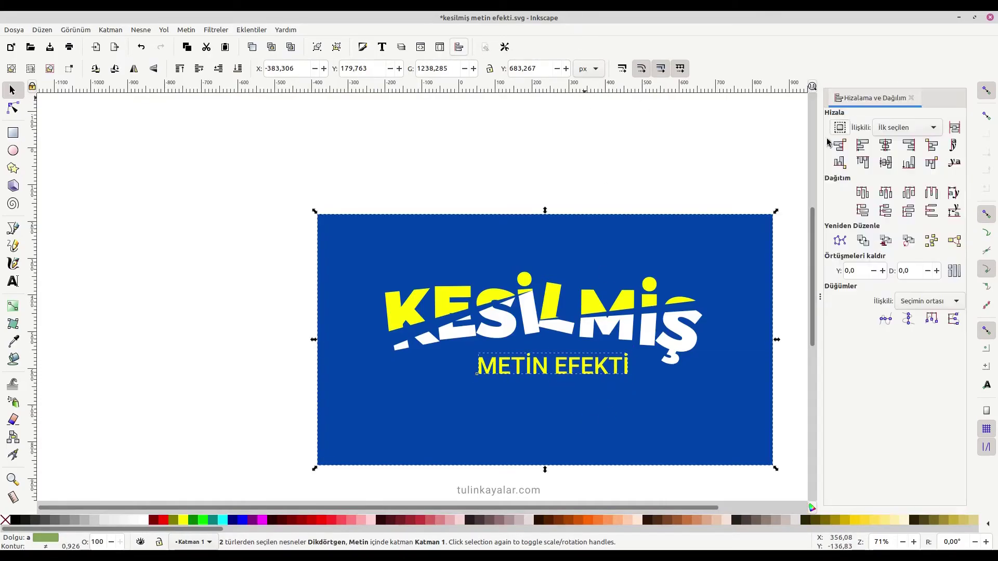
click(886, 146)
key(Escape)
Zoom in and select the left KESİ half of the title
key(ctrl)
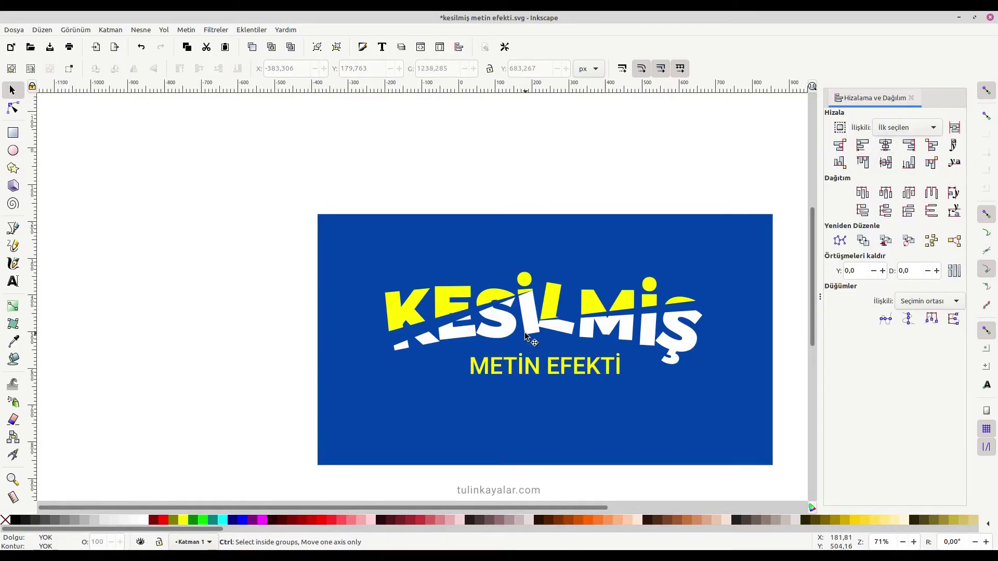
scroll(524, 335, up, 1)
ctrl+click(526, 333)
scroll(522, 330, up, 1)
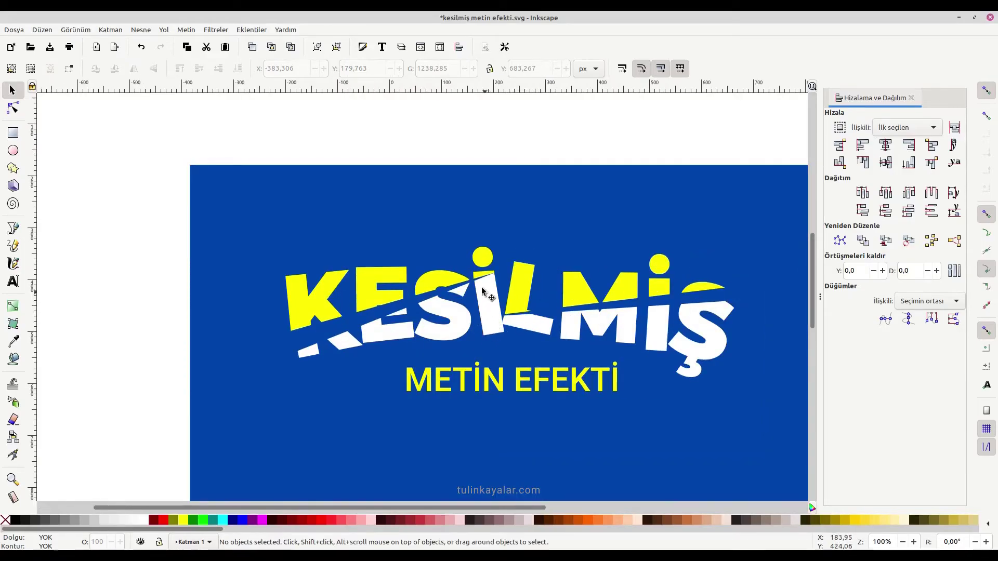
Apply a Drop Shadow to KESİ with blur 0.4 and offsets 2.0 and 1.2
click(214, 29)
mouse_move(251, 129)
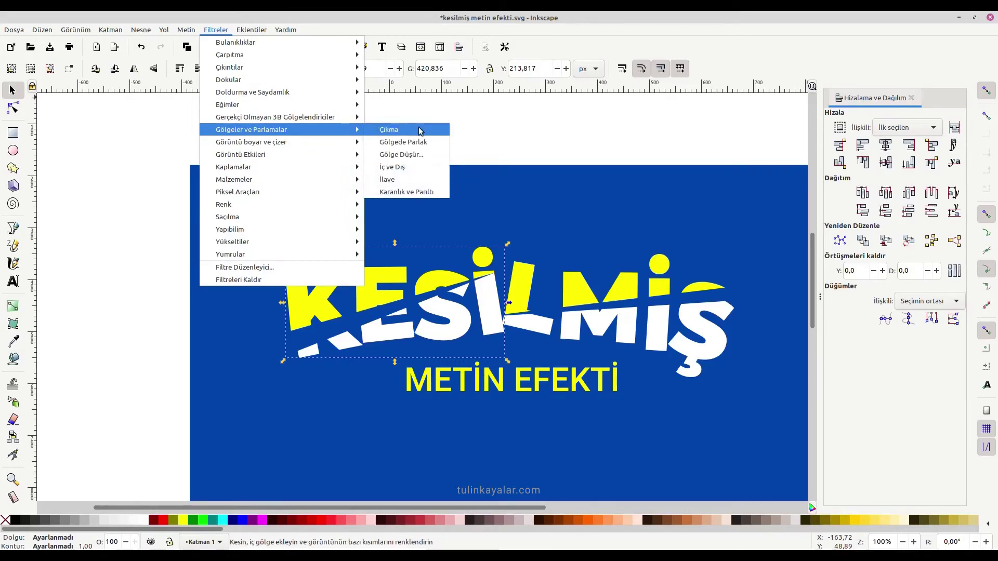
click(416, 155)
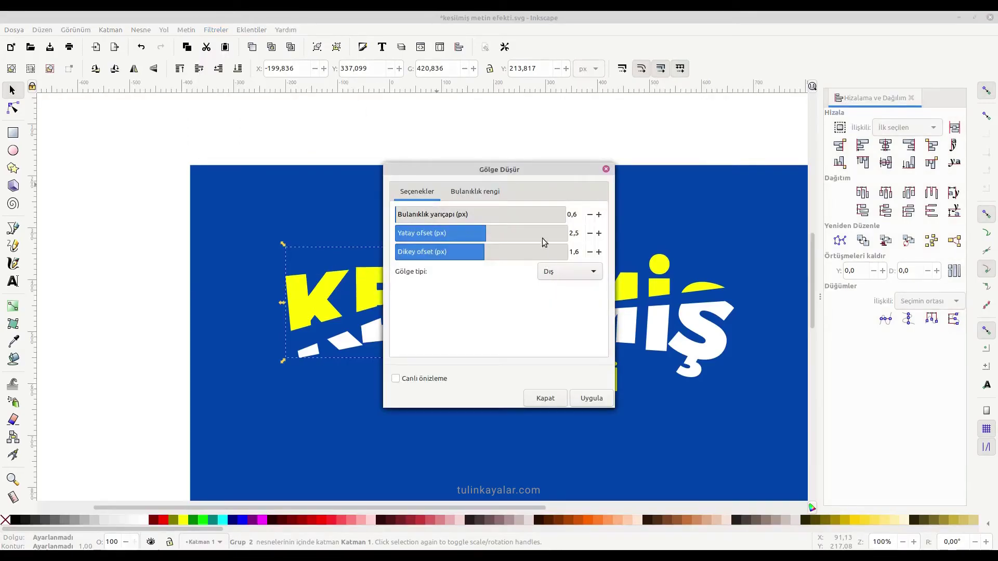
drag(521, 170, 726, 116)
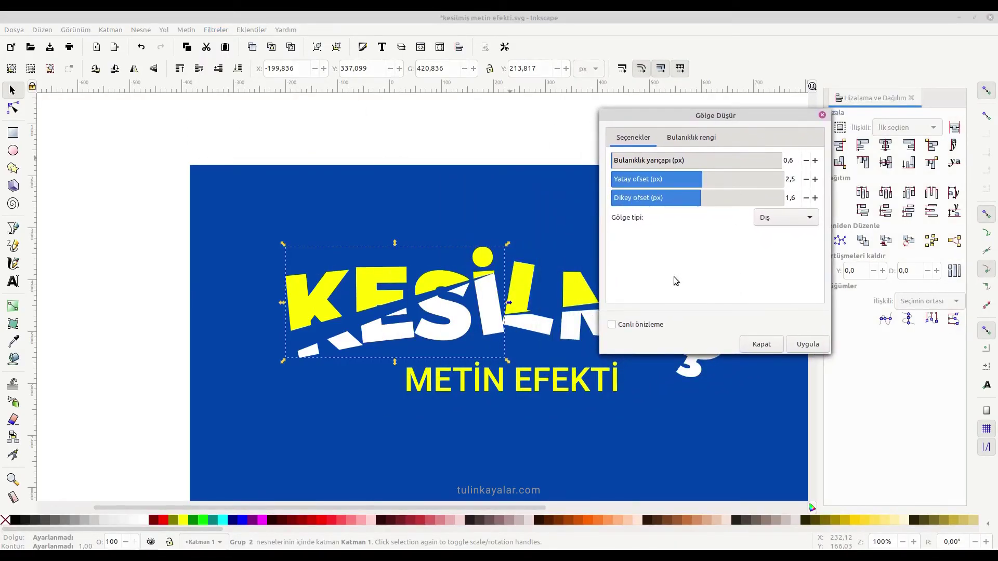
click(615, 326)
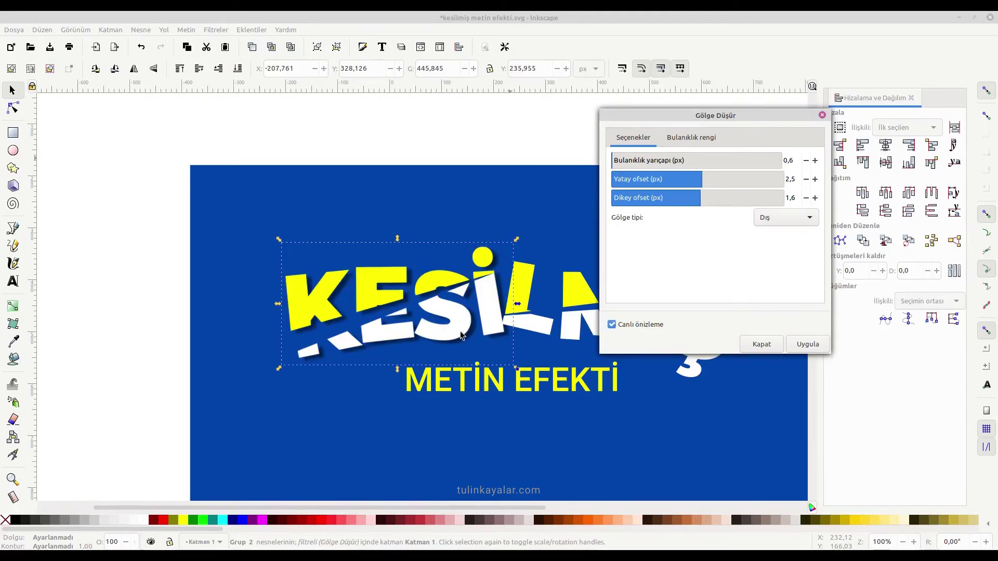
click(805, 179)
click(805, 198)
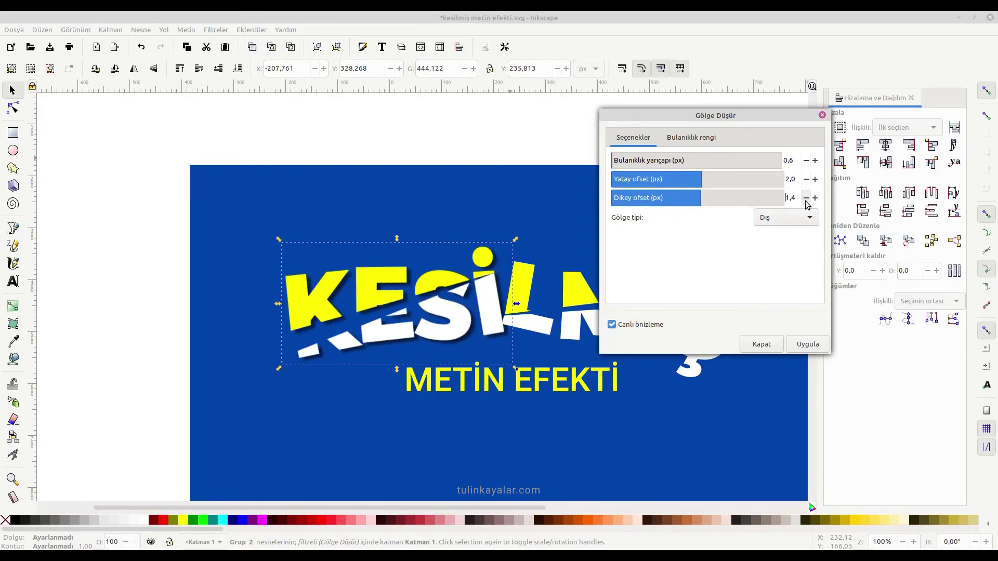
click(806, 160)
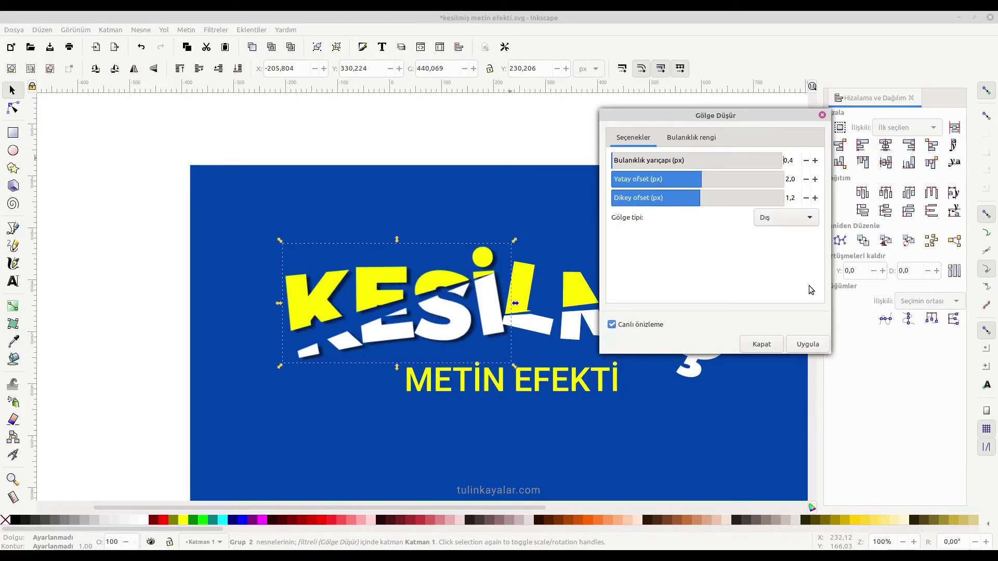
click(808, 347)
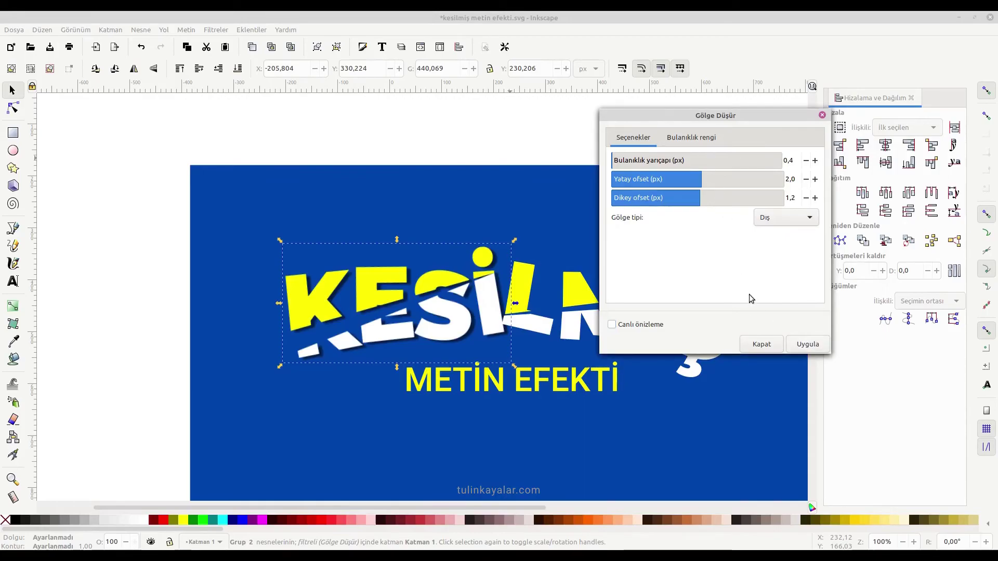
Select the LMİŞ half and close the Drop Shadow dialog
drag(715, 116, 183, 168)
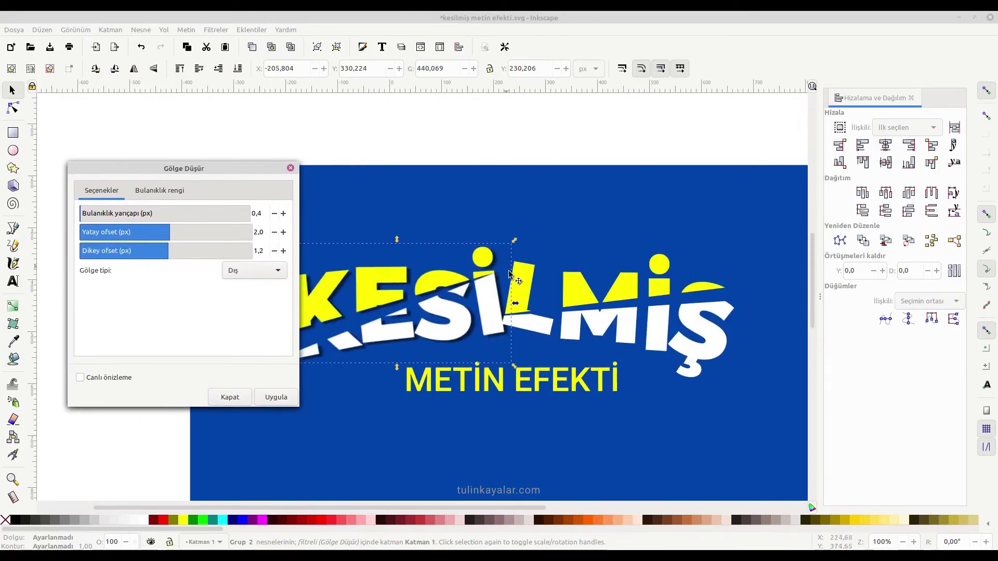
click(521, 285)
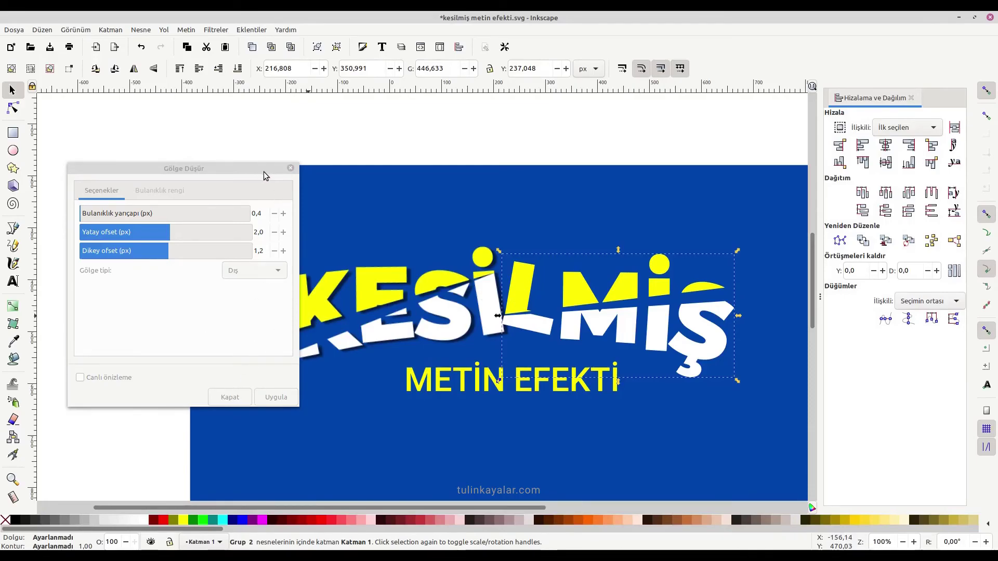
click(290, 169)
click(290, 169)
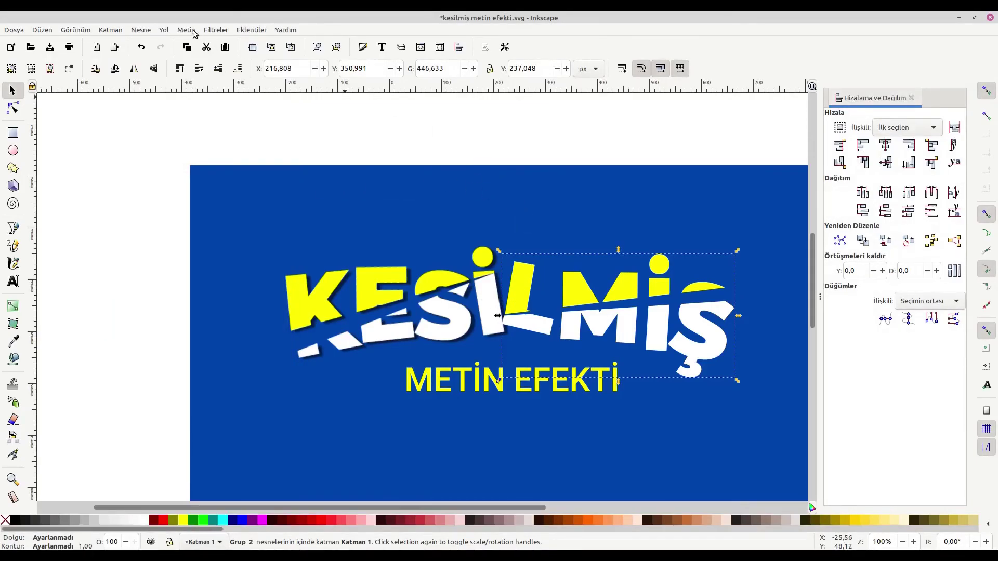
Apply the same Drop Shadow filter to the LMİŞ half and close the dialog
click(213, 30)
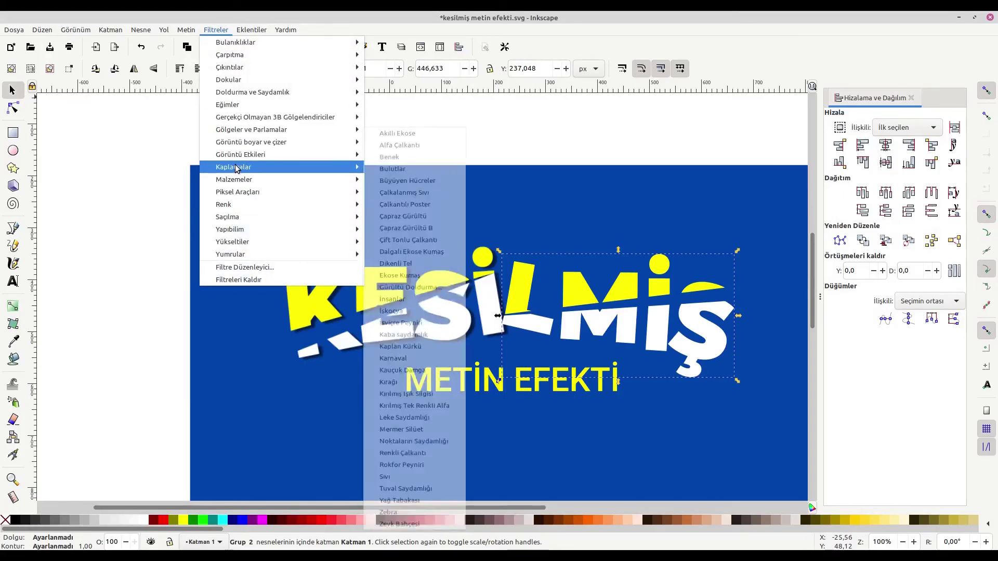
mouse_move(251, 130)
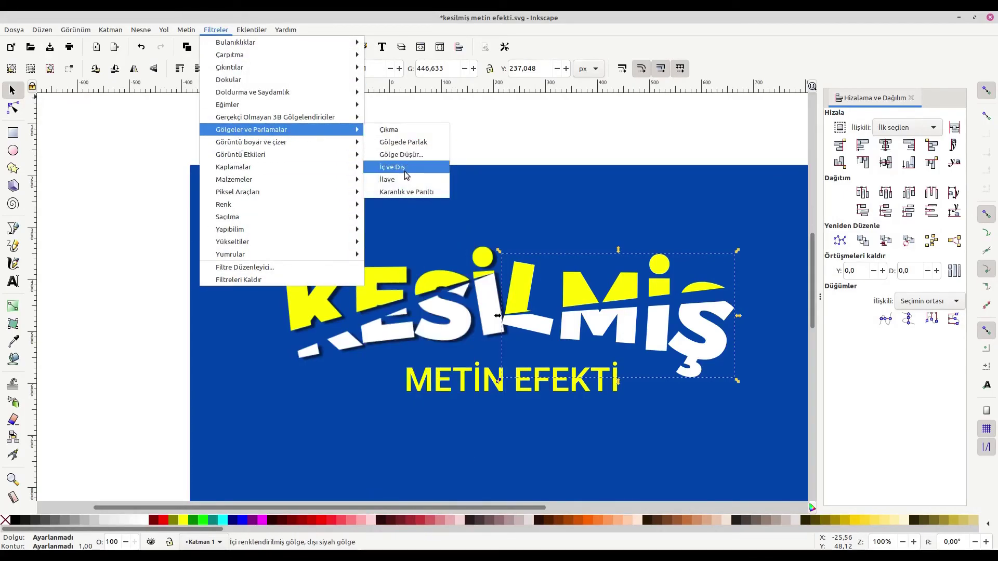
click(404, 156)
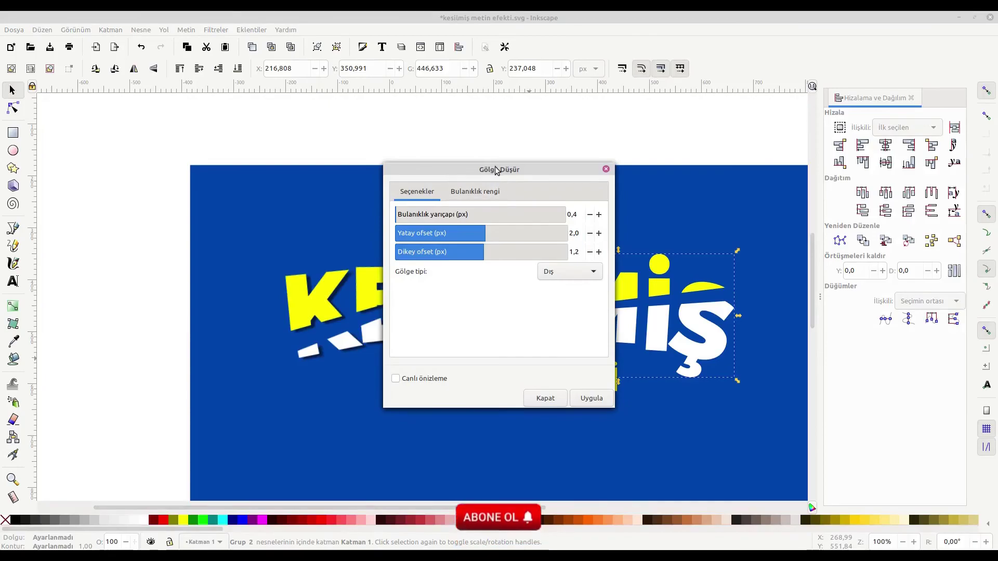
drag(497, 169, 214, 176)
click(112, 386)
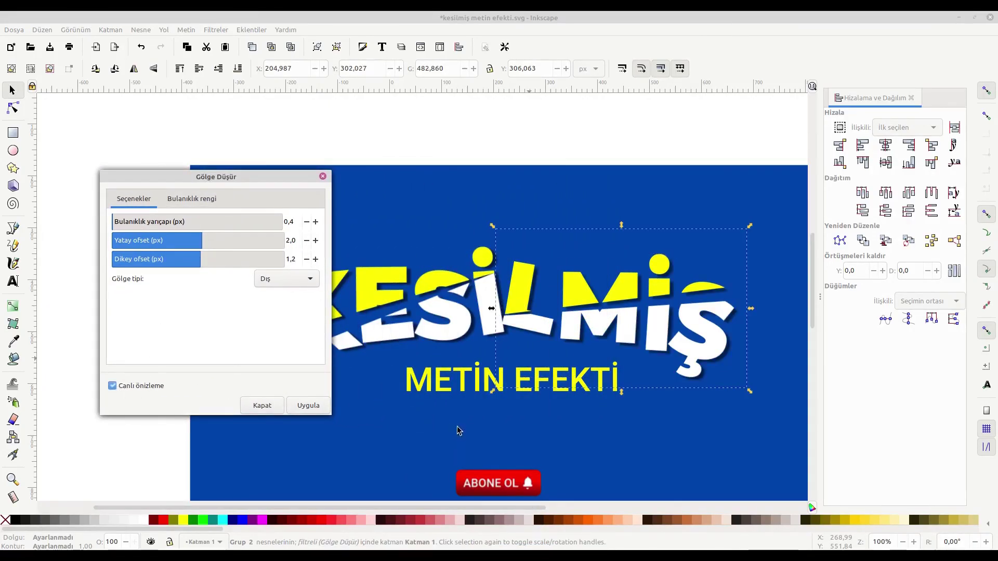
click(304, 406)
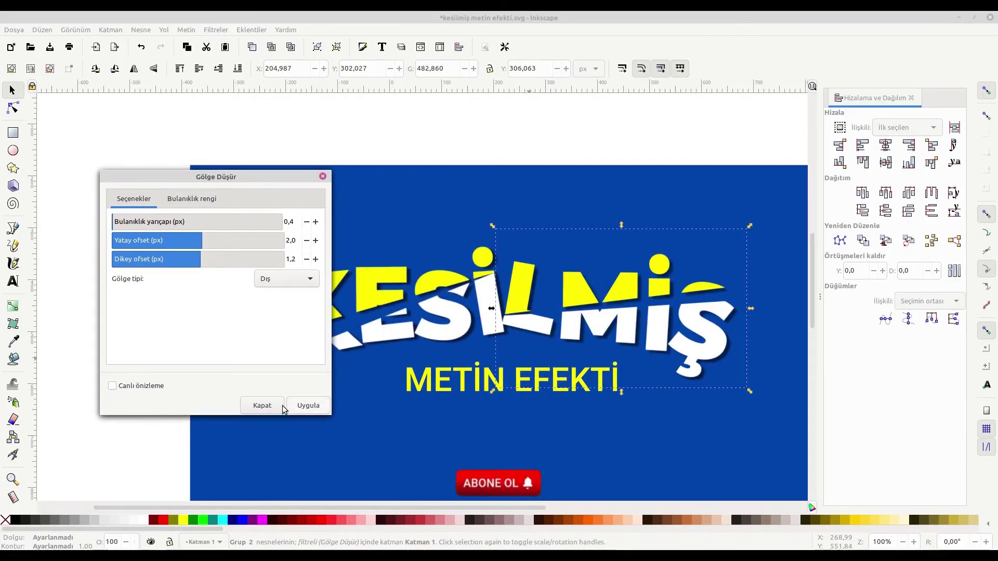
click(270, 406)
Deselect the text, hide the side panel with F12 and re-centre the finished design
click(446, 145)
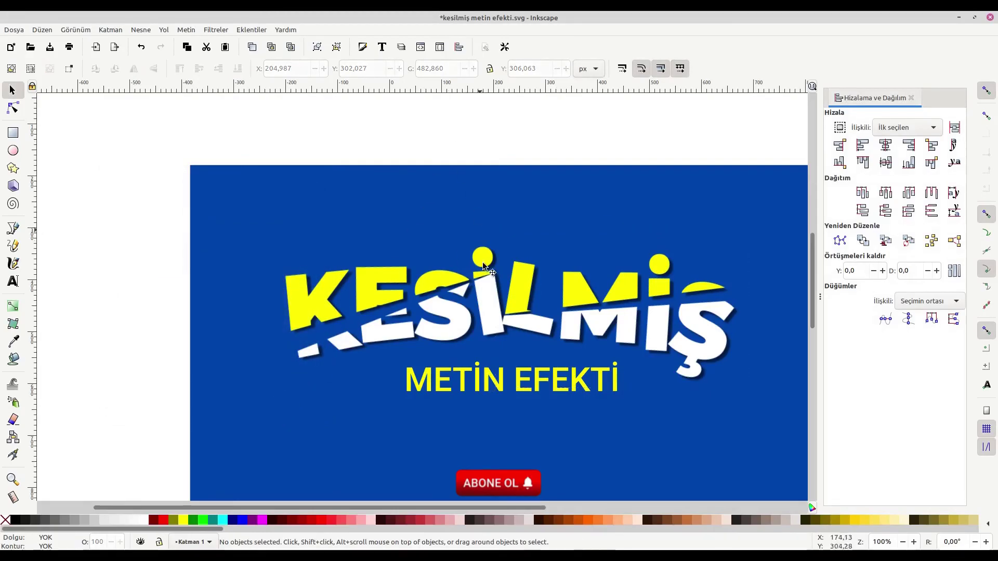
scroll(434, 285, right, 2)
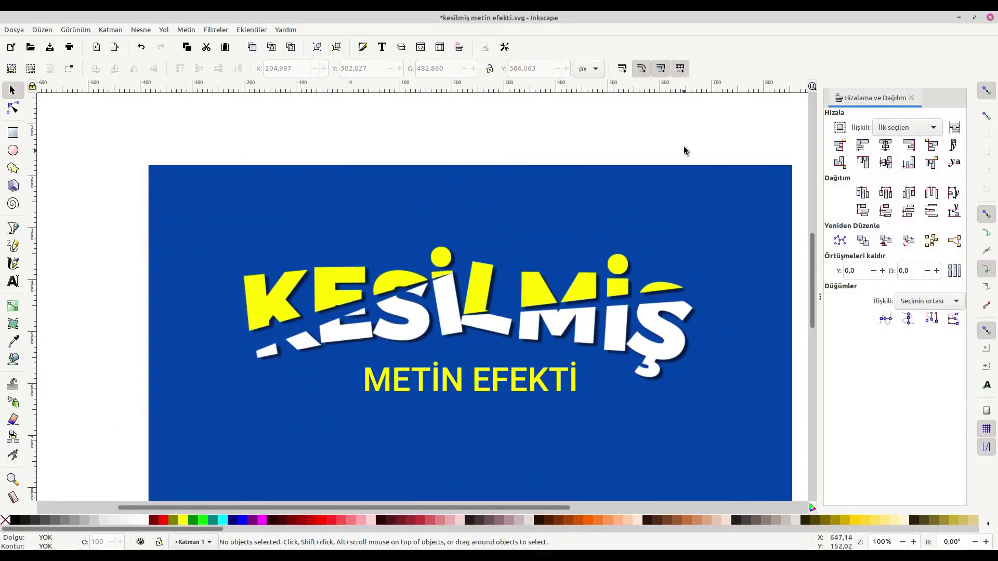
key(F12)
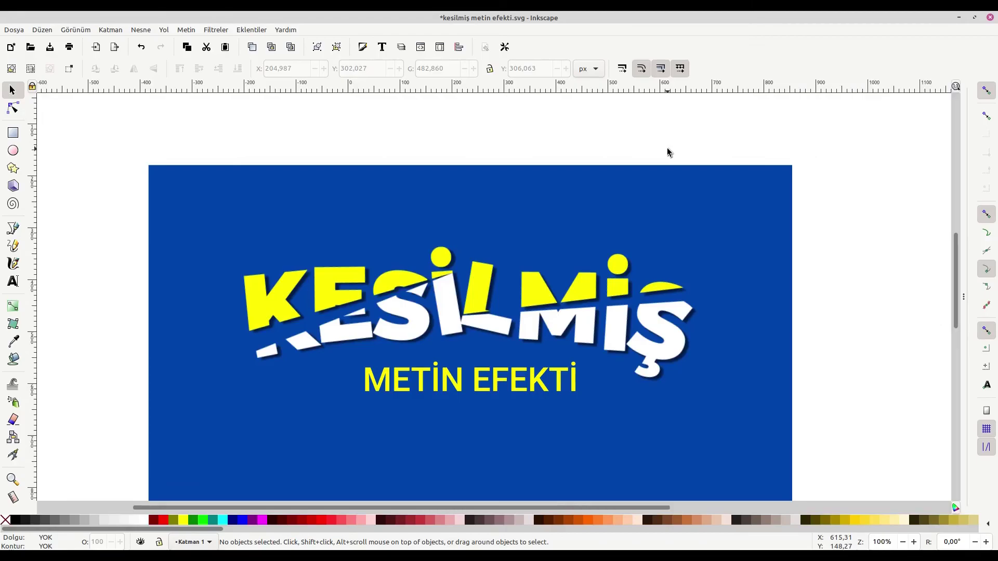
scroll(594, 343, down, 2)
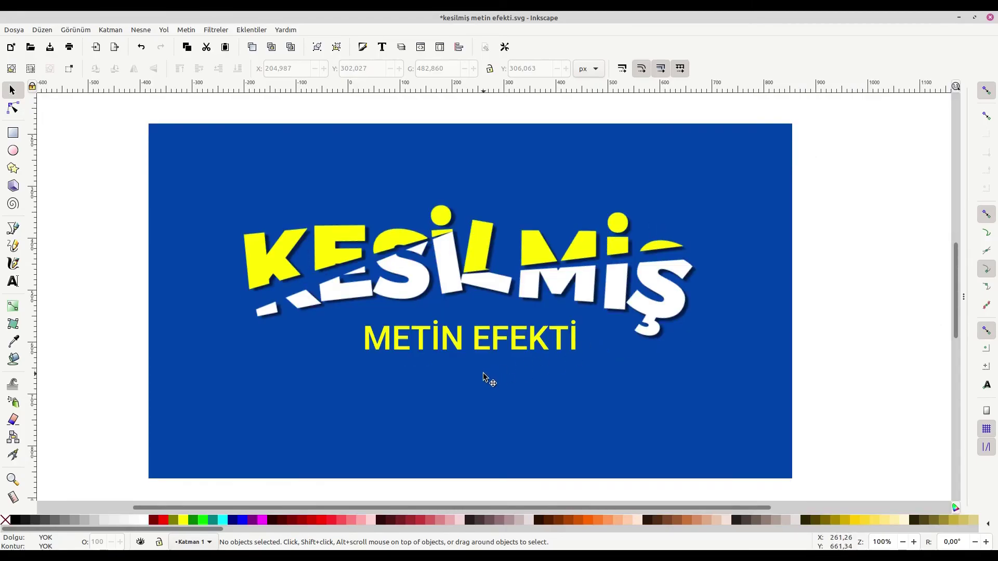